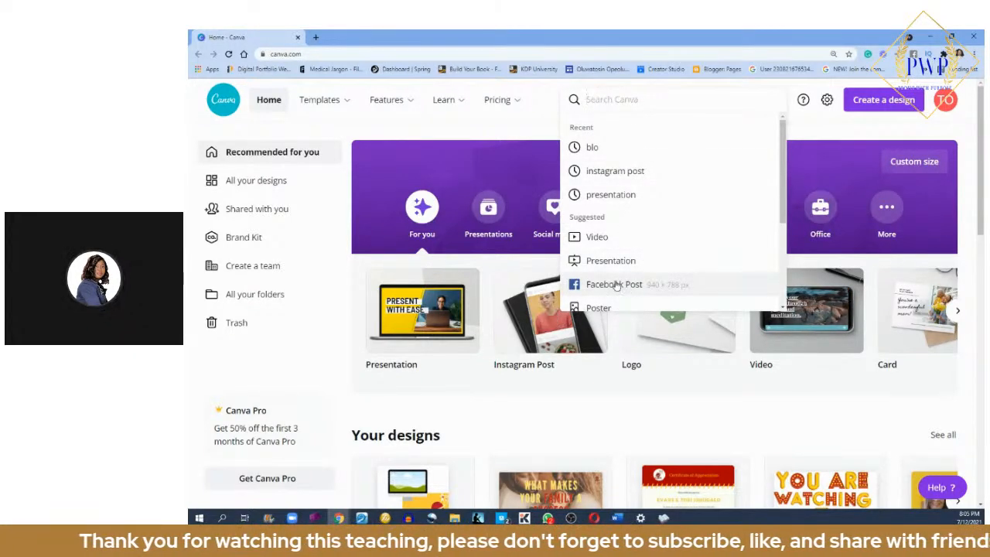
Look through the suggested design types in the search and open the Facebook Post templates
{"action": "scroll", "coordinate": [617, 286], "scroll_direction": "down", "scroll_amount": 1}
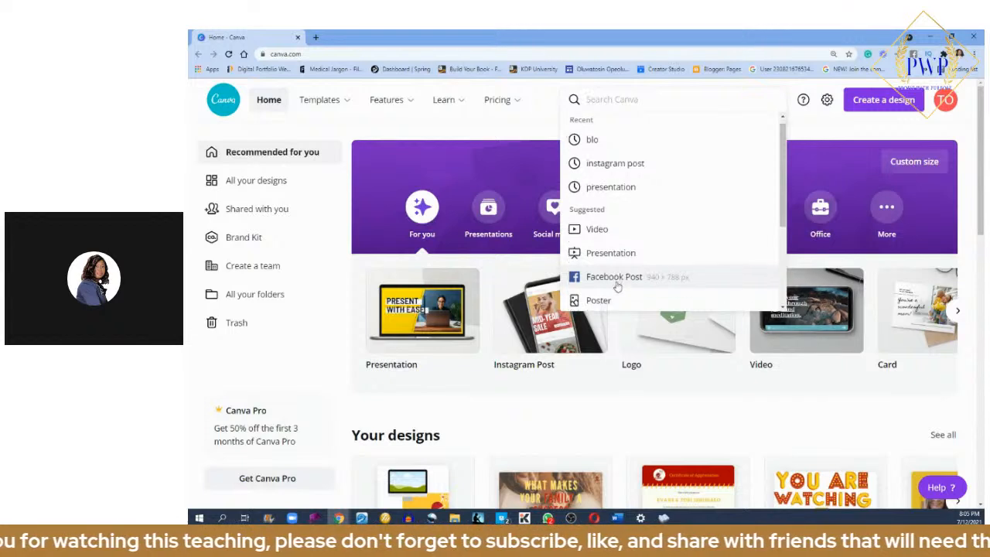
{"action": "scroll", "coordinate": [617, 284], "scroll_direction": "down", "scroll_amount": 4}
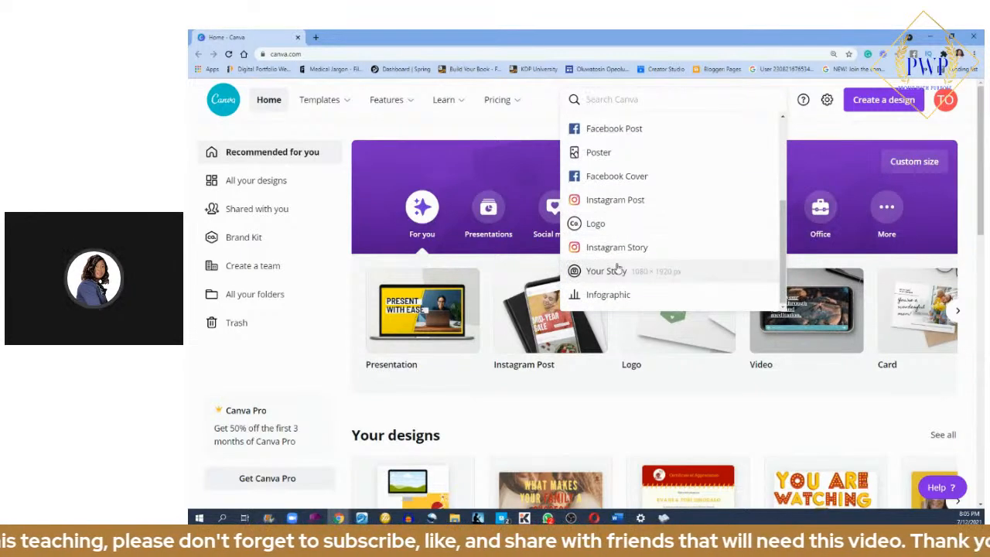
{"action": "scroll", "coordinate": [617, 267], "scroll_direction": "down", "scroll_amount": 1}
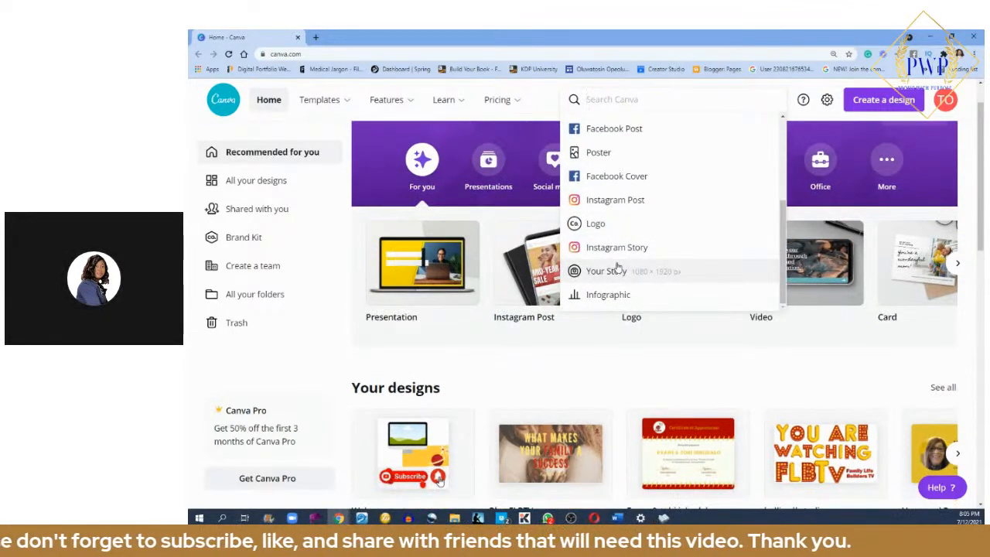
{"action": "scroll", "coordinate": [617, 266], "scroll_direction": "up", "scroll_amount": 5}
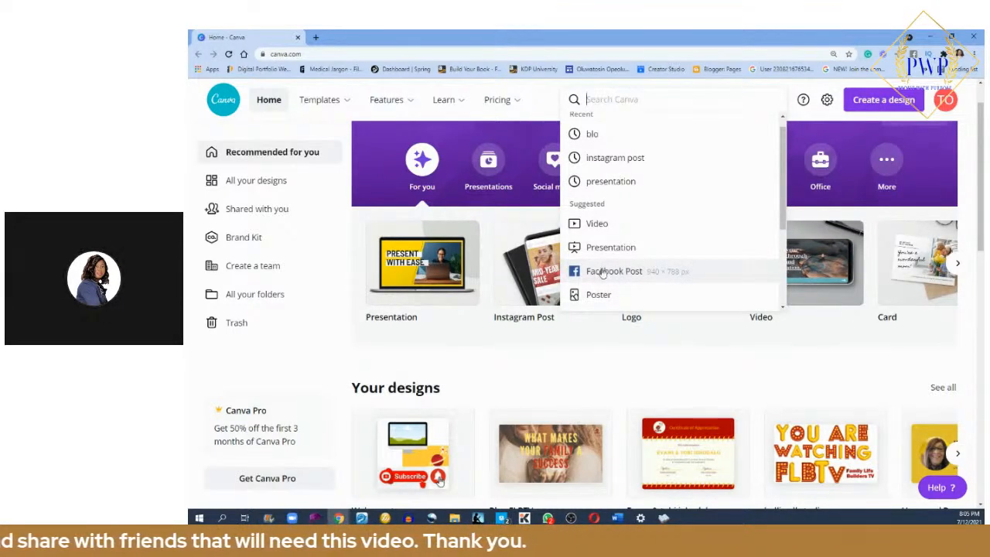
{"action": "left_click", "coordinate": [605, 275]}
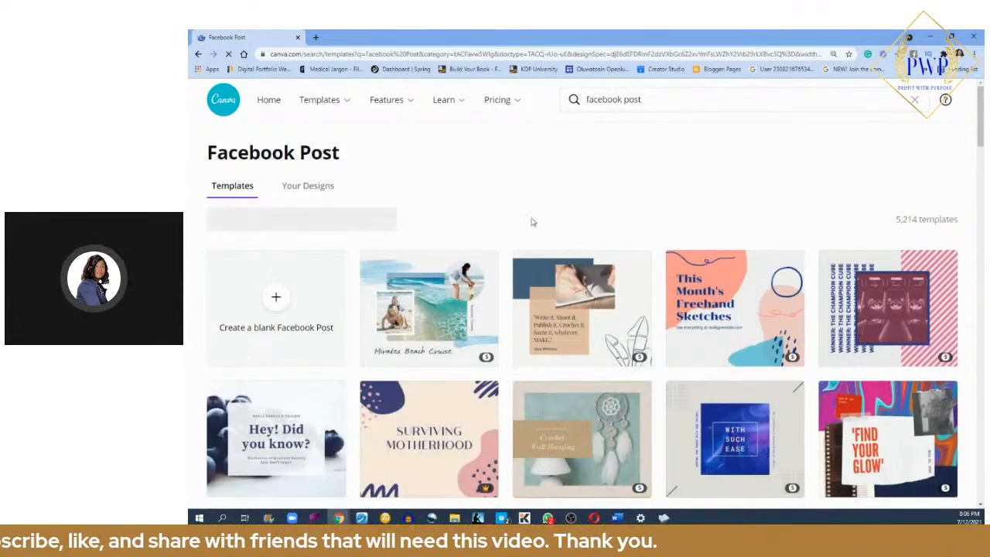
Browse the Facebook Post templates and open the Stay Hydrated design with the water glass for editing
{"action": "scroll", "coordinate": [532, 307], "scroll_direction": "down", "scroll_amount": 4}
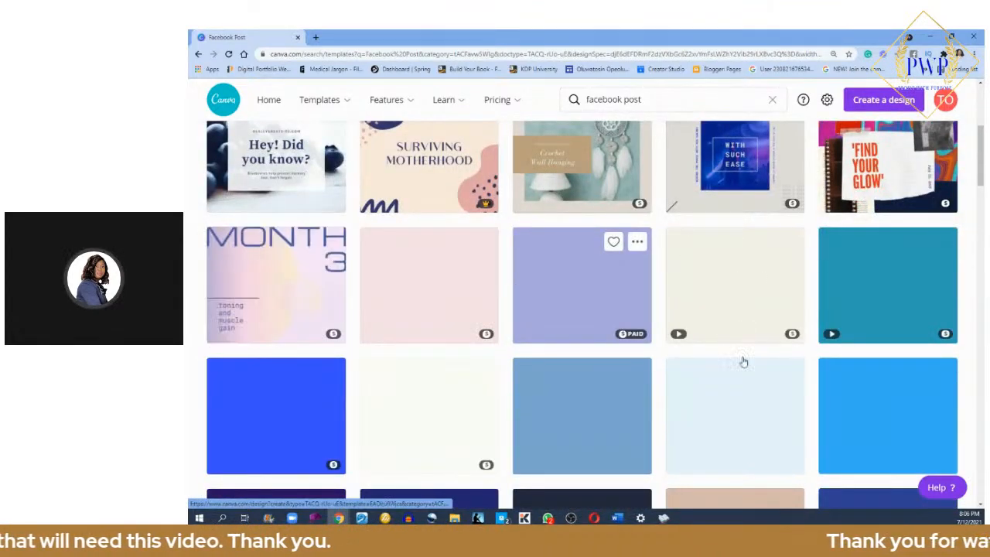
{"action": "scroll", "coordinate": [597, 350], "scroll_direction": "down", "scroll_amount": 1}
{"action": "scroll", "coordinate": [597, 350], "scroll_direction": "down", "scroll_amount": 3}
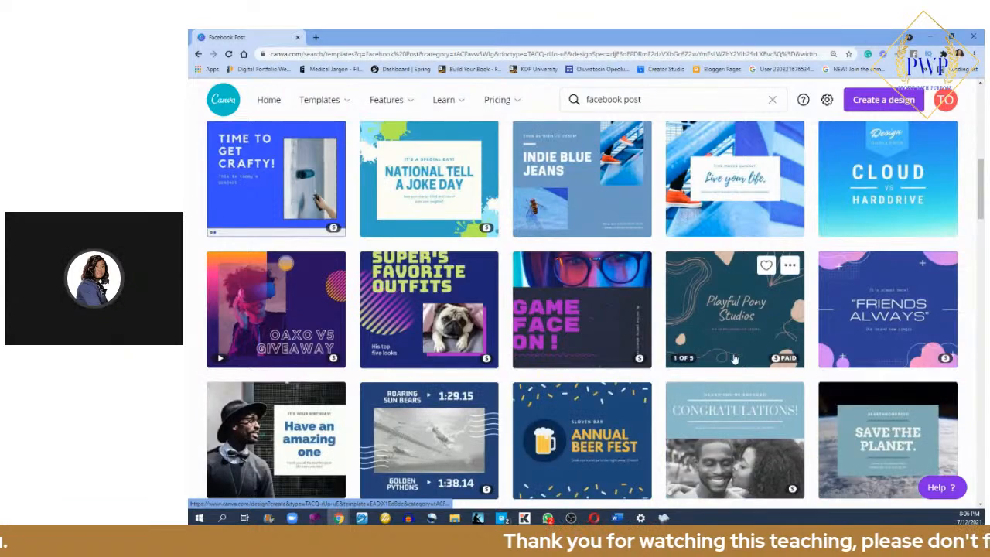
{"action": "scroll", "coordinate": [726, 357], "scroll_direction": "down", "scroll_amount": 3}
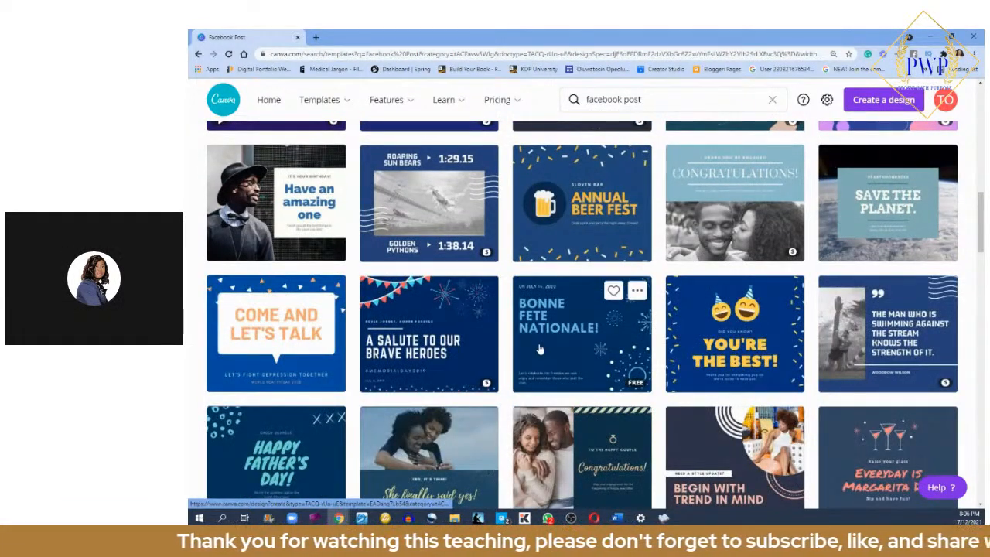
{"action": "scroll", "coordinate": [540, 349], "scroll_direction": "down", "scroll_amount": 3}
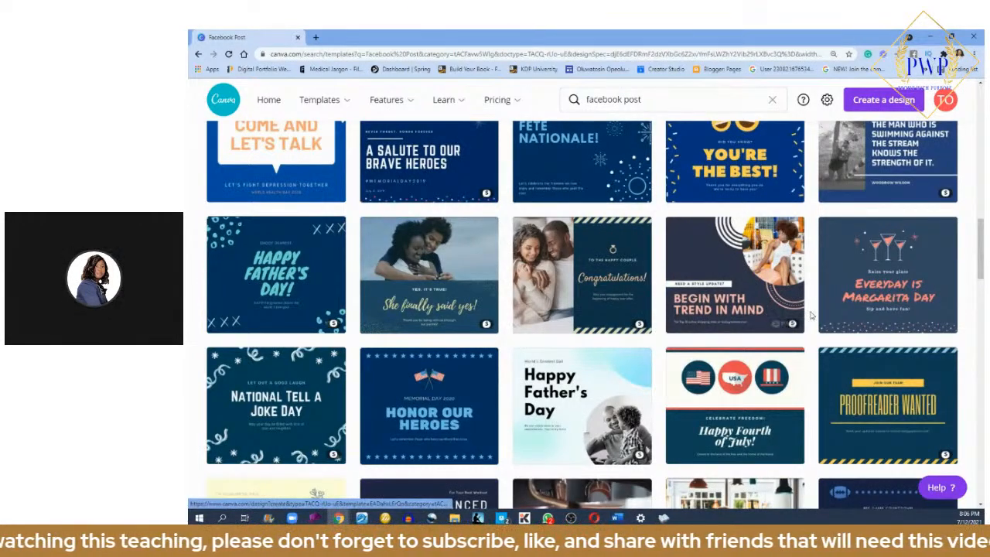
{"action": "scroll", "coordinate": [748, 309], "scroll_direction": "down", "scroll_amount": 2}
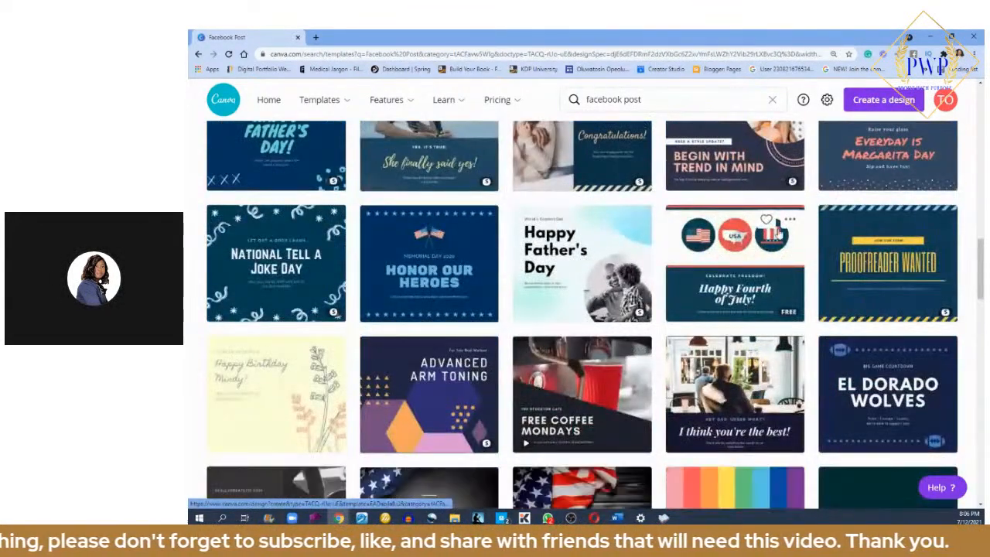
{"action": "scroll", "coordinate": [559, 314], "scroll_direction": "down", "scroll_amount": 2}
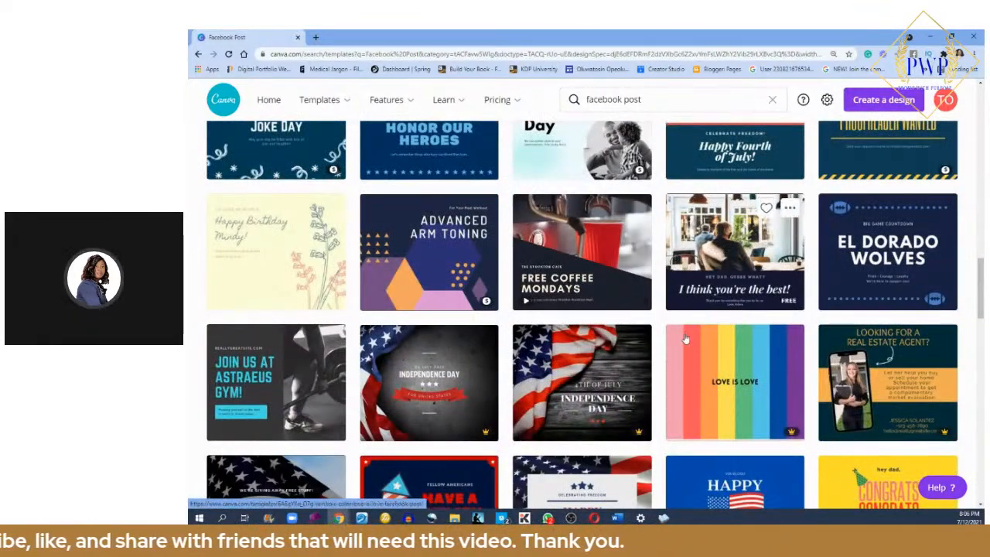
{"action": "scroll", "coordinate": [685, 342], "scroll_direction": "down", "scroll_amount": 1}
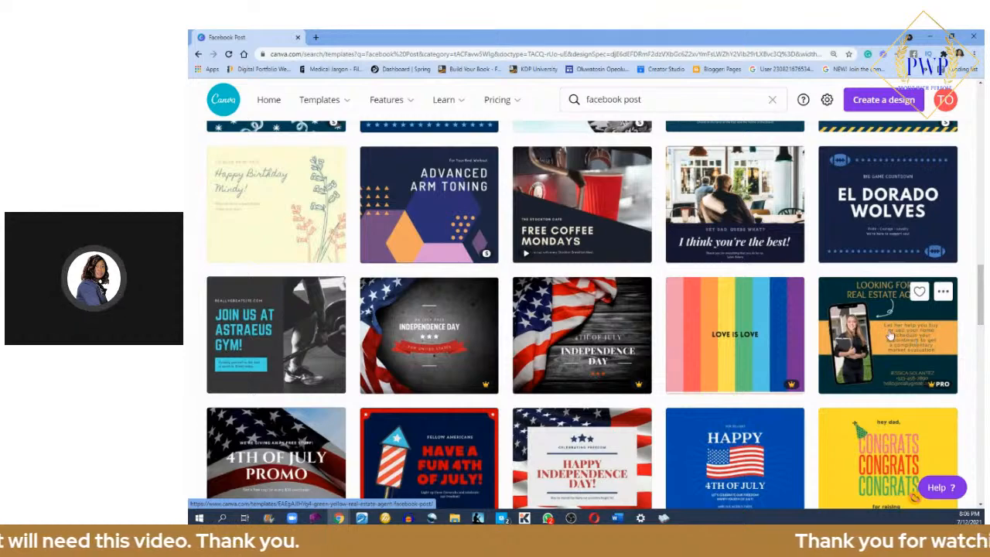
{"action": "scroll", "coordinate": [889, 334], "scroll_direction": "down", "scroll_amount": 2}
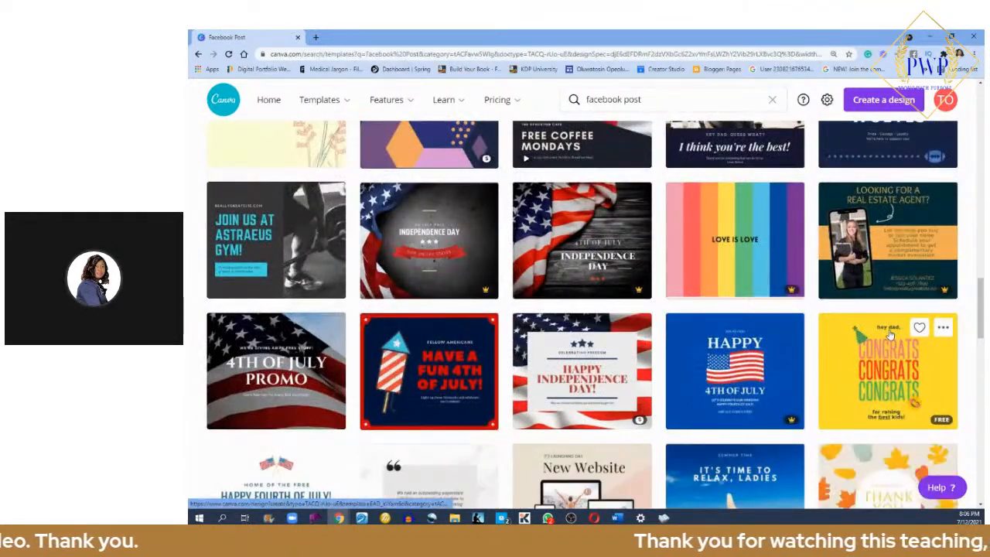
{"action": "scroll", "coordinate": [889, 334], "scroll_direction": "down", "scroll_amount": 3}
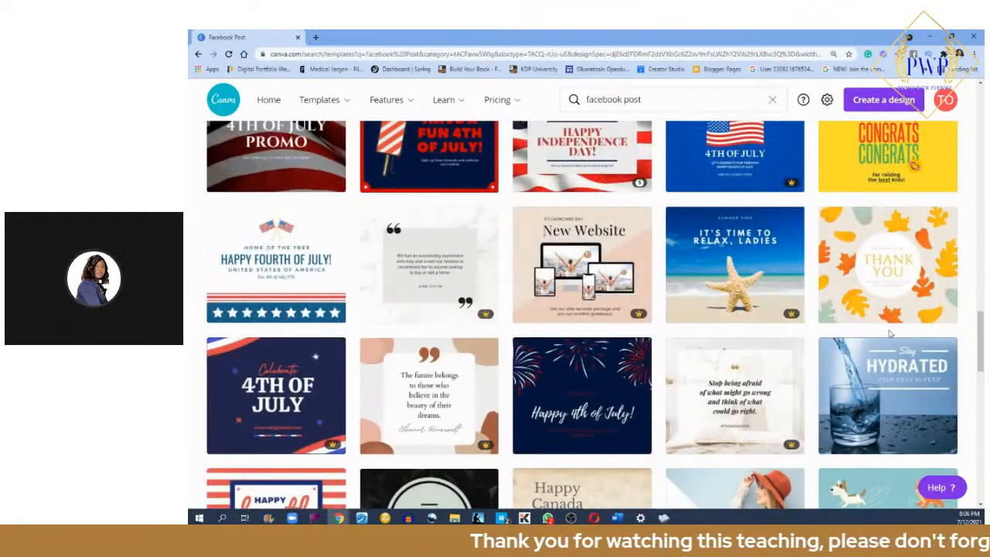
{"action": "scroll", "coordinate": [889, 334], "scroll_direction": "down", "scroll_amount": 2}
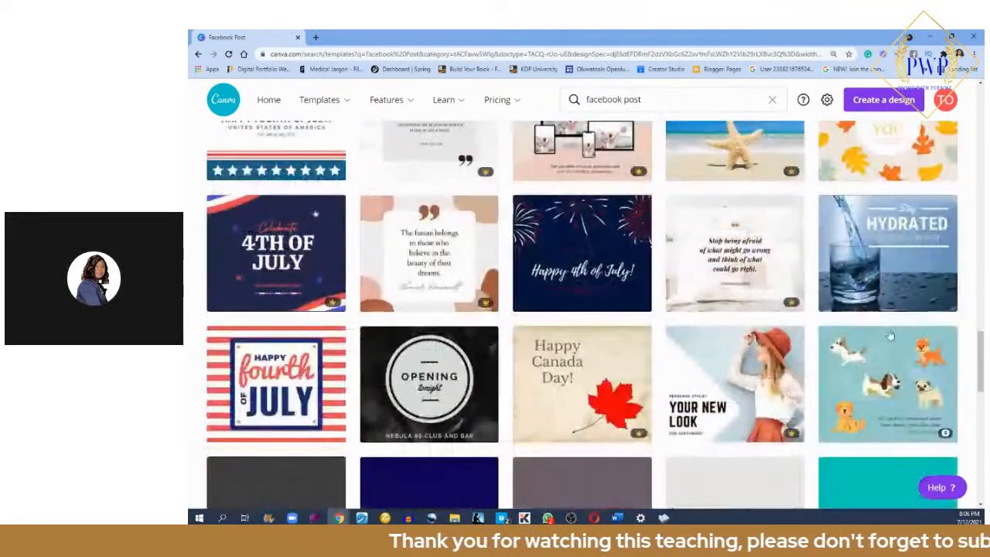
{"action": "left_click", "coordinate": [900, 257]}
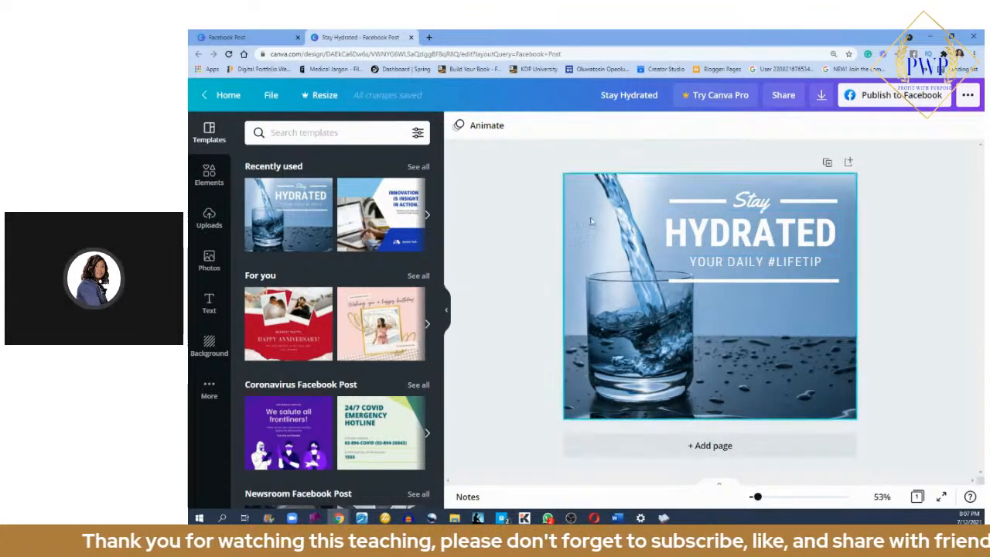
Search the design elements for "instagram icon" using the suggested search term
{"action": "left_click", "coordinate": [209, 172]}
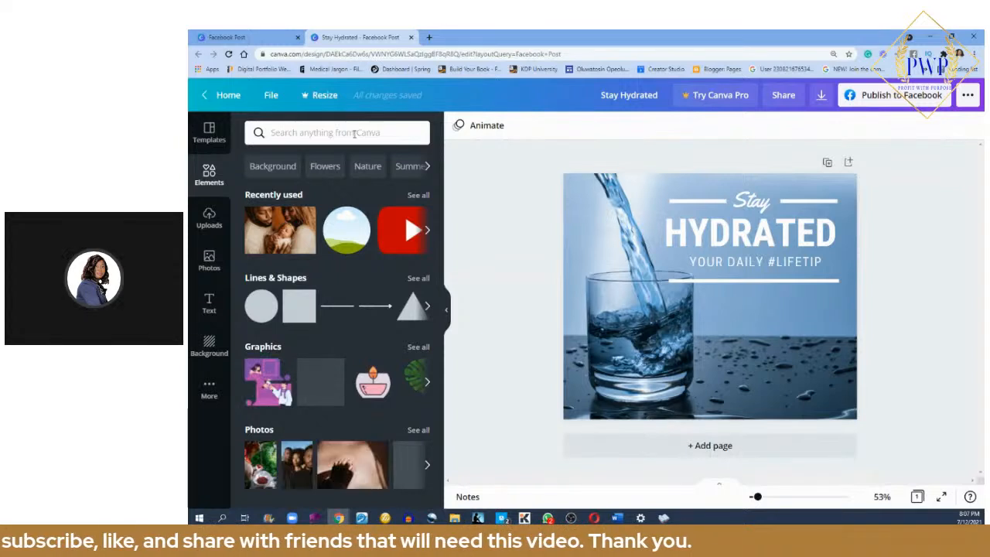
{"action": "left_click", "coordinate": [354, 132]}
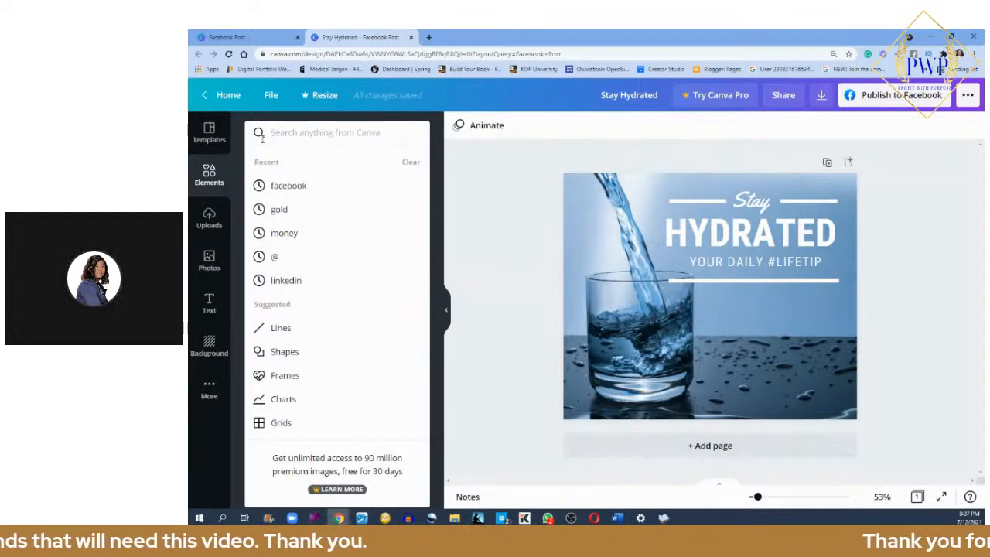
{"action": "type", "text": "in"}
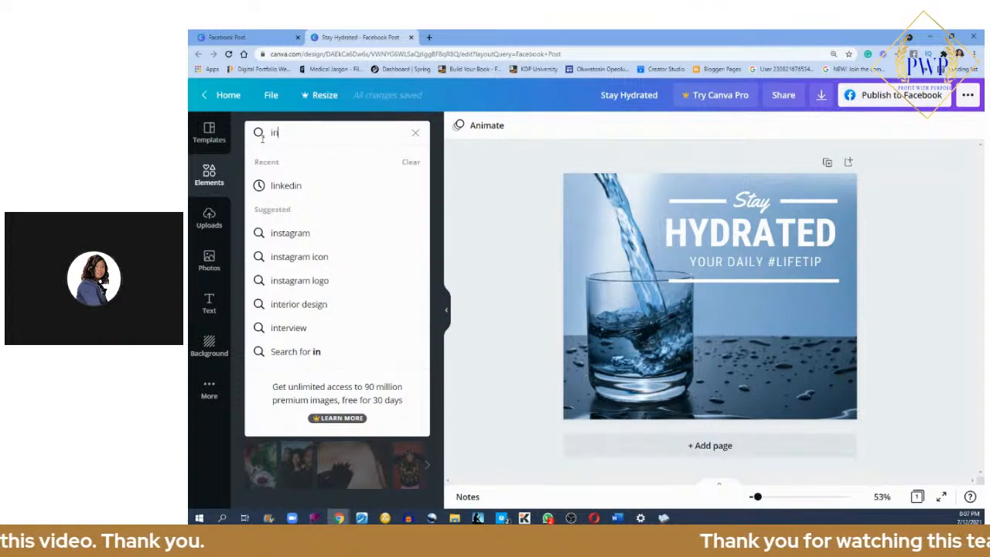
{"action": "left_click", "coordinate": [329, 257]}
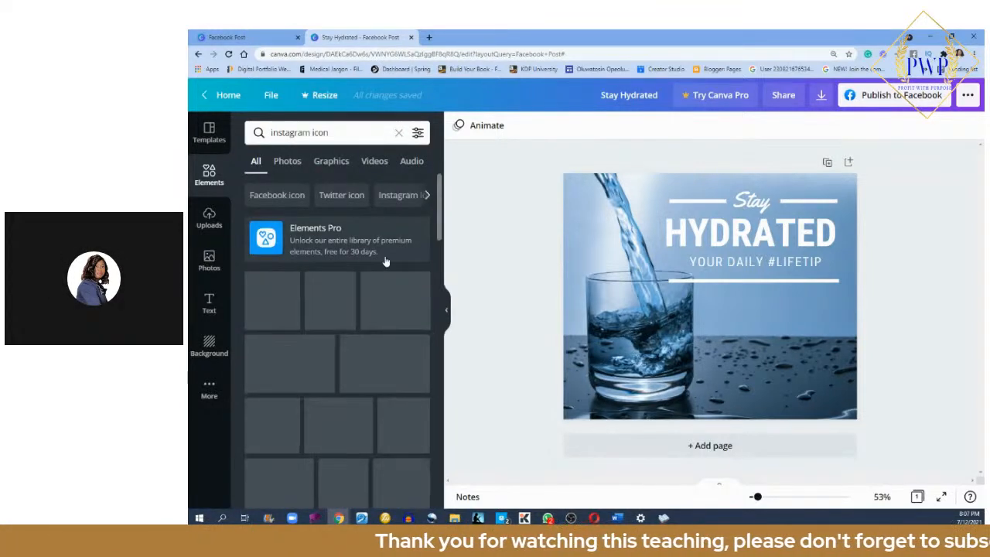
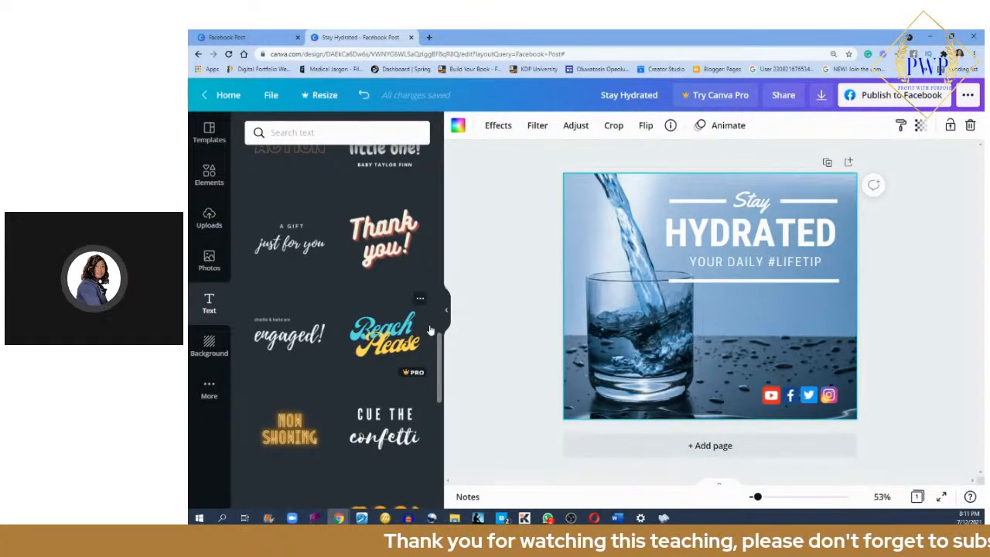
Look through the ready-made font combinations available for adding text to the design
{"action": "scroll", "coordinate": [431, 330], "scroll_direction": "down", "scroll_amount": 4}
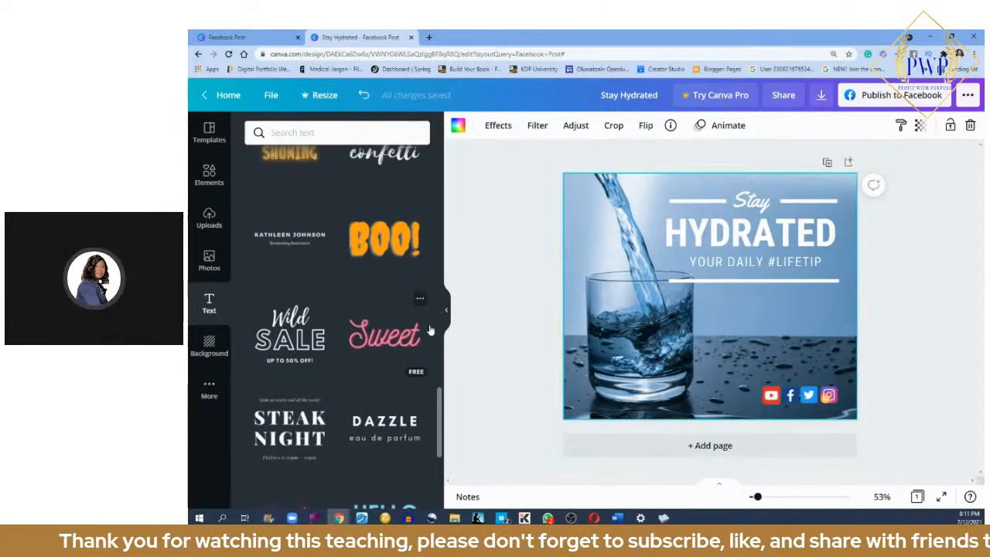
{"action": "scroll", "coordinate": [431, 330], "scroll_direction": "down", "scroll_amount": 3}
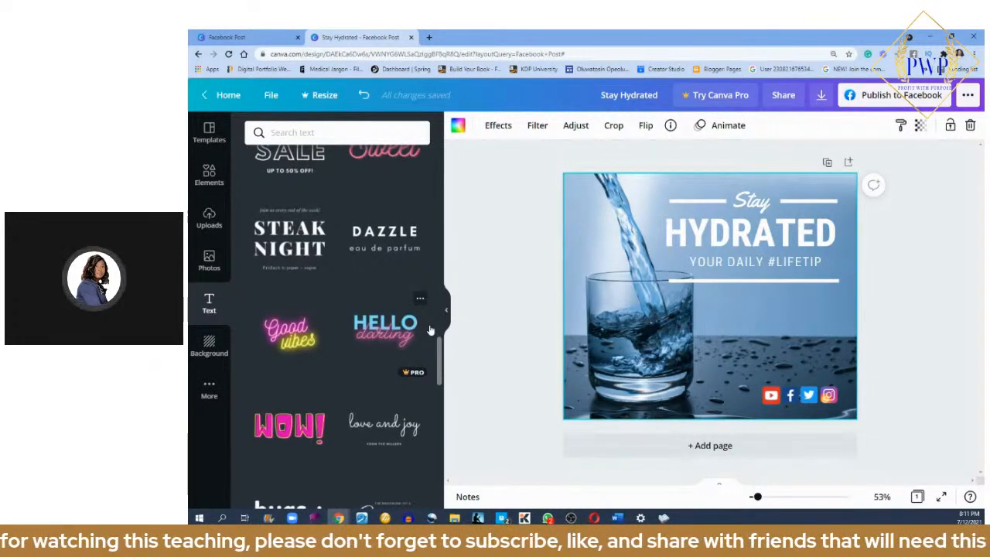
{"action": "scroll", "coordinate": [431, 330], "scroll_direction": "down", "scroll_amount": 2}
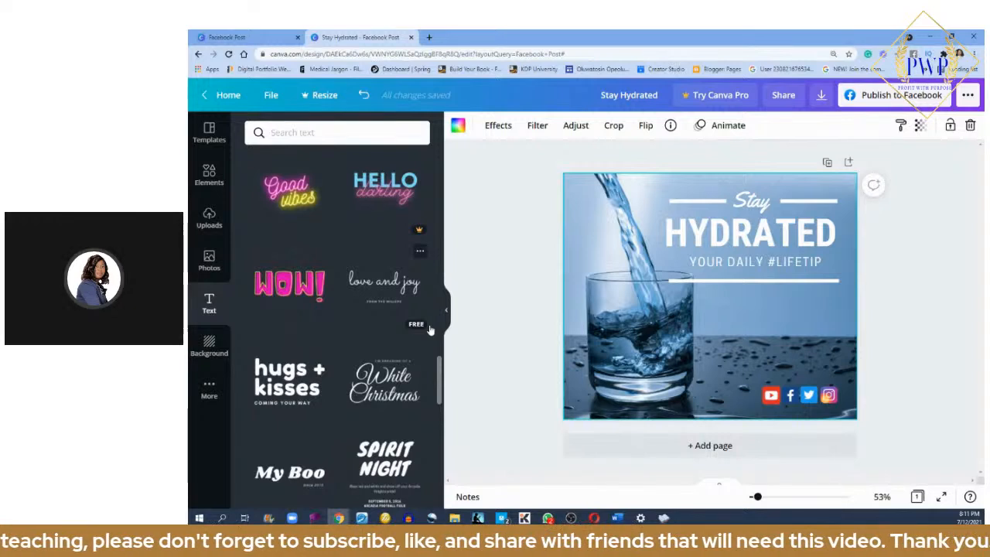
{"action": "scroll", "coordinate": [431, 331], "scroll_direction": "down", "scroll_amount": 1}
{"action": "scroll", "coordinate": [430, 331], "scroll_direction": "down", "scroll_amount": 3}
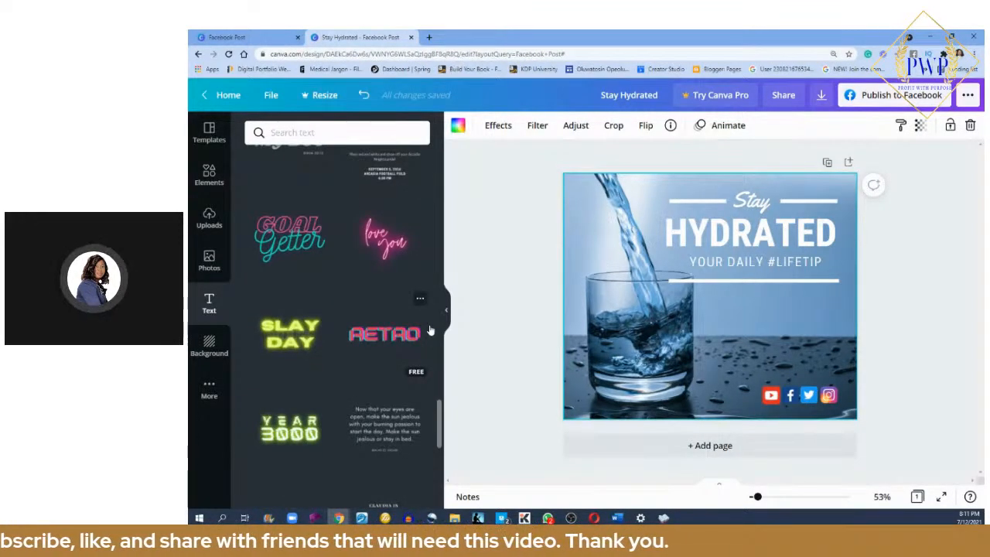
{"action": "scroll", "coordinate": [431, 330], "scroll_direction": "down", "scroll_amount": 3}
{"action": "scroll", "coordinate": [431, 330], "scroll_direction": "down", "scroll_amount": 3}
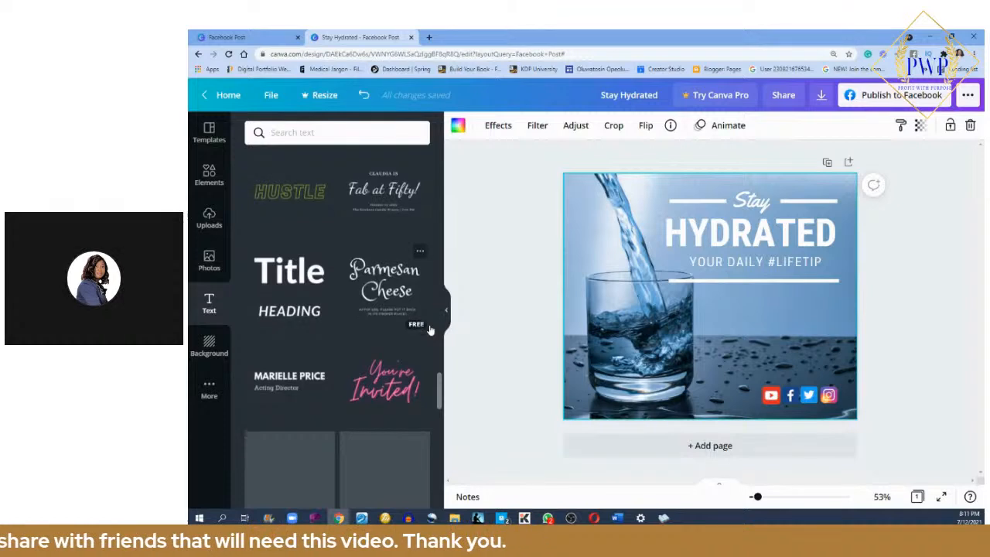
{"action": "scroll", "coordinate": [431, 330], "scroll_direction": "down", "scroll_amount": 3}
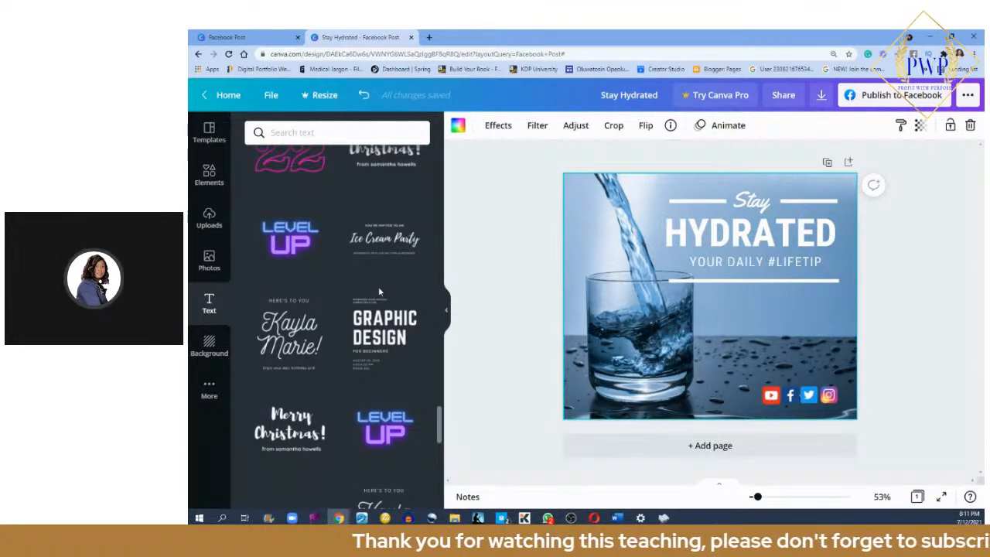
{"action": "scroll", "coordinate": [379, 294], "scroll_direction": "down", "scroll_amount": 2}
{"action": "scroll", "coordinate": [379, 292], "scroll_direction": "down", "scroll_amount": 1}
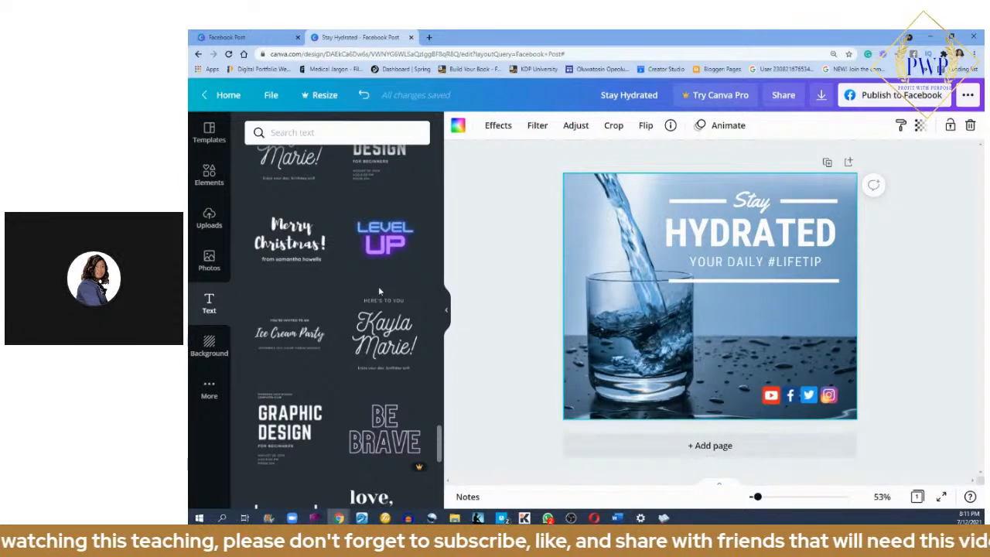
Open the "YOUR DAILY #LIFETIP" line under the HYDRATED heading for text editing
{"action": "left_click", "coordinate": [732, 265]}
{"action": "left_click", "coordinate": [732, 264]}
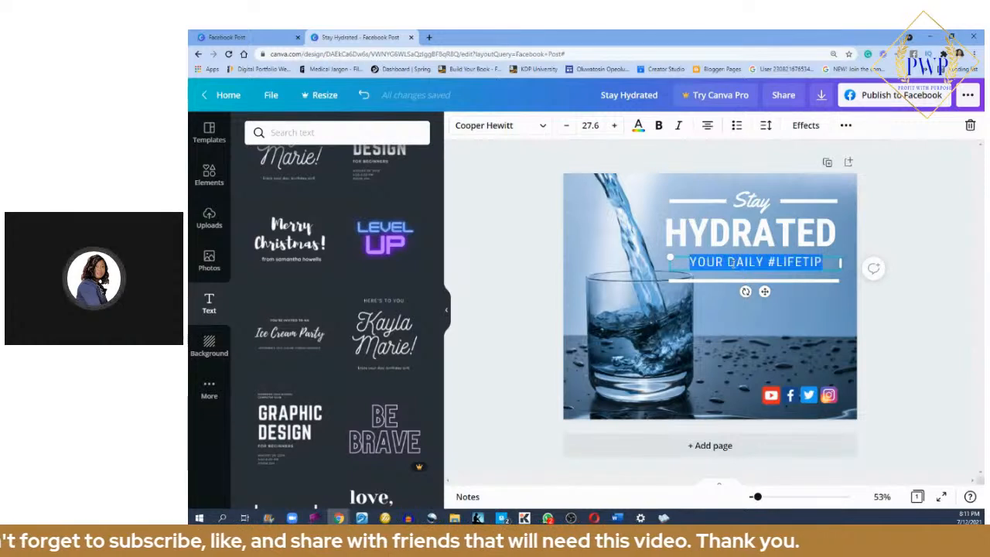
{"action": "left_click", "coordinate": [730, 263]}
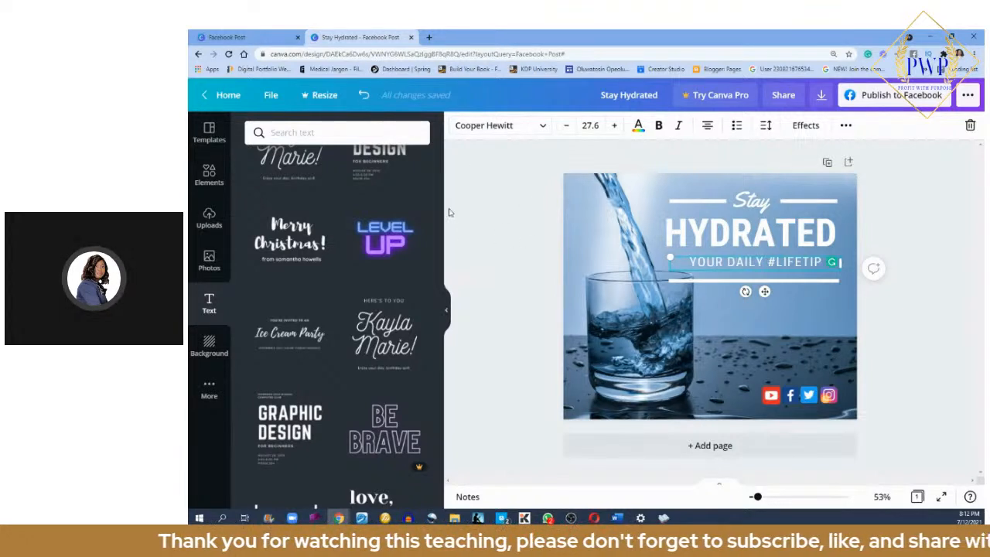
Add a body text box to the page and place it directly below the row of social media icons
{"action": "scroll", "coordinate": [432, 188], "scroll_direction": "up", "scroll_amount": 3}
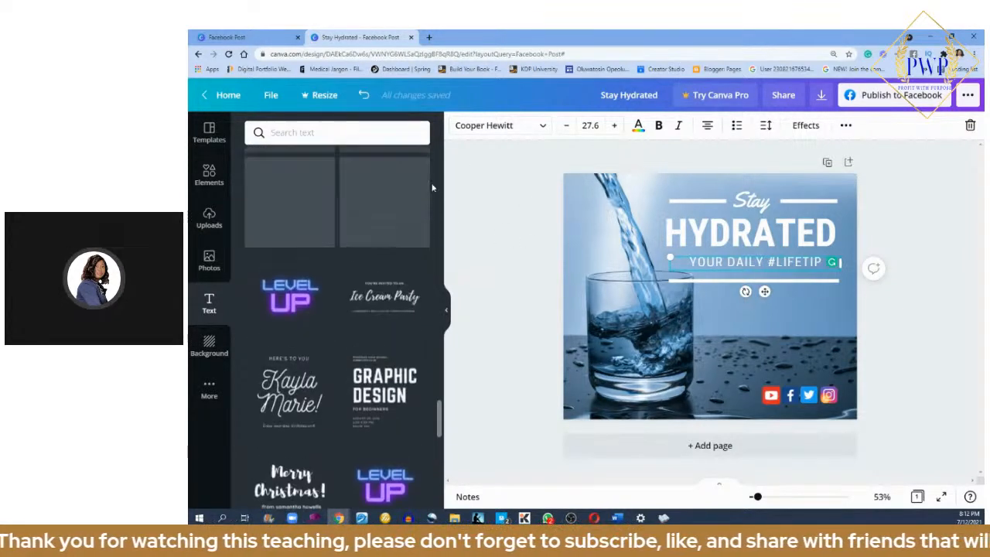
{"action": "scroll", "coordinate": [432, 188], "scroll_direction": "up", "scroll_amount": 5}
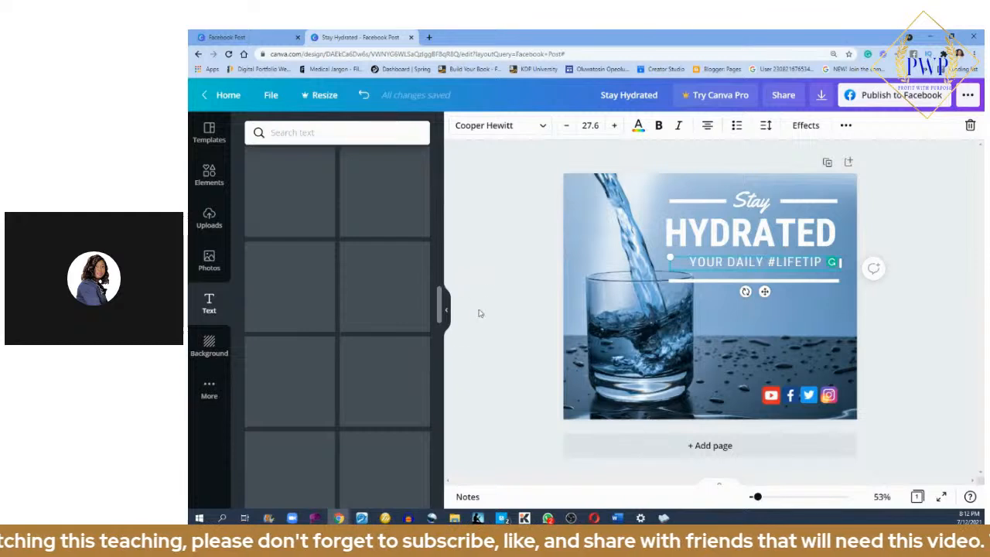
{"action": "left_click_drag", "start_coordinate": [440, 308], "coordinate": [448, 188]}
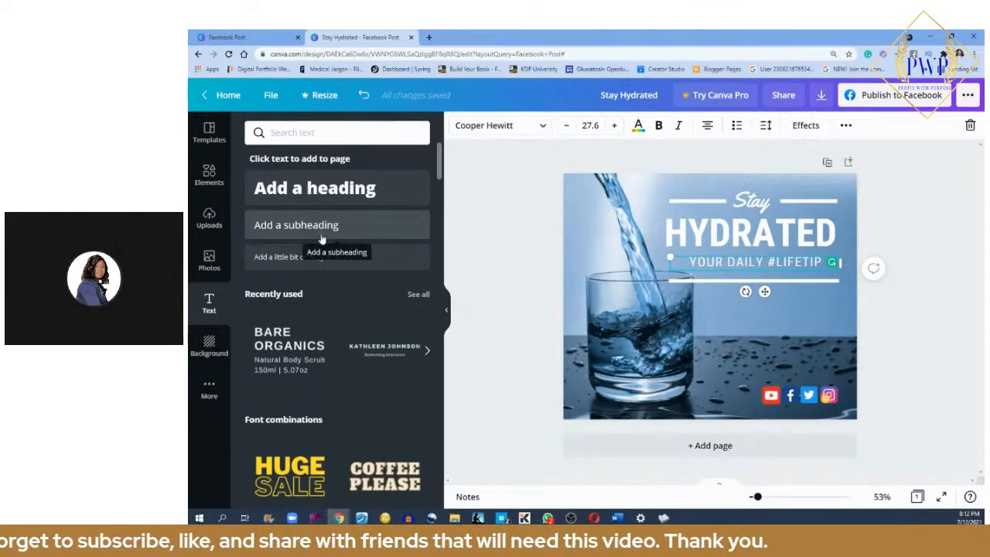
{"action": "left_click", "coordinate": [283, 262]}
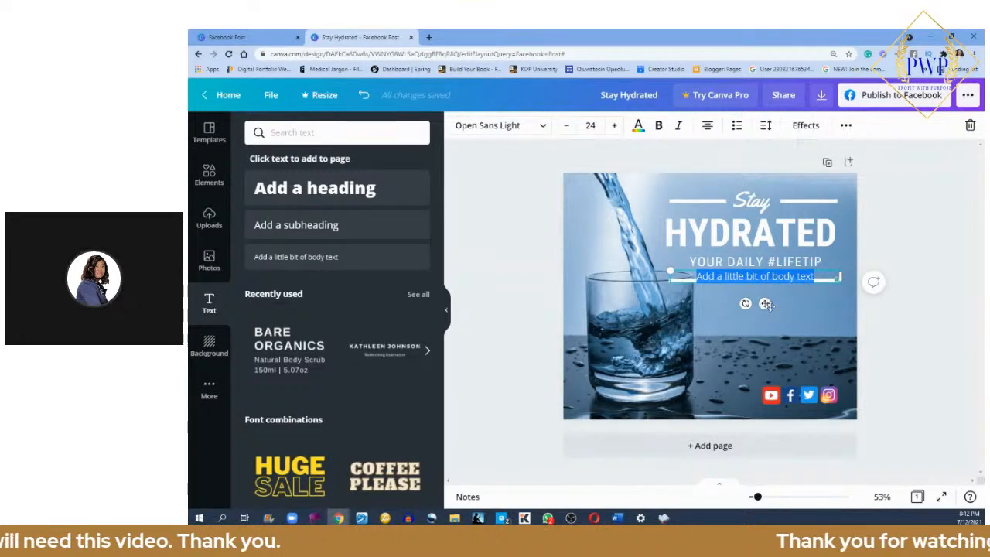
{"action": "left_click_drag", "start_coordinate": [807, 411], "coordinate": [809, 427]}
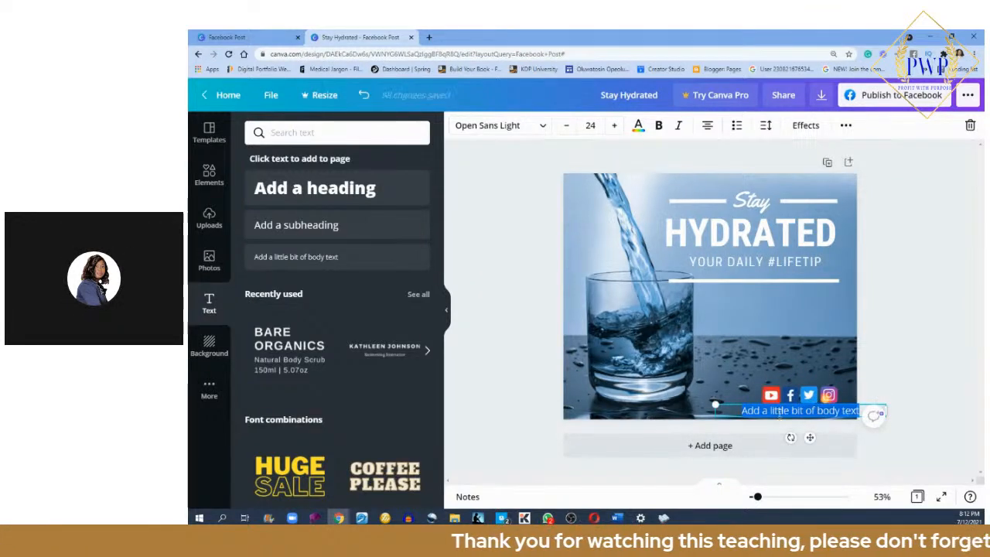
Shrink the body text to size 15.6 and fit its box on the page directly beneath the social media icons
{"action": "left_click_drag", "start_coordinate": [714, 403], "coordinate": [774, 412]}
{"action": "left_click_drag", "start_coordinate": [839, 437], "coordinate": [807, 441]}
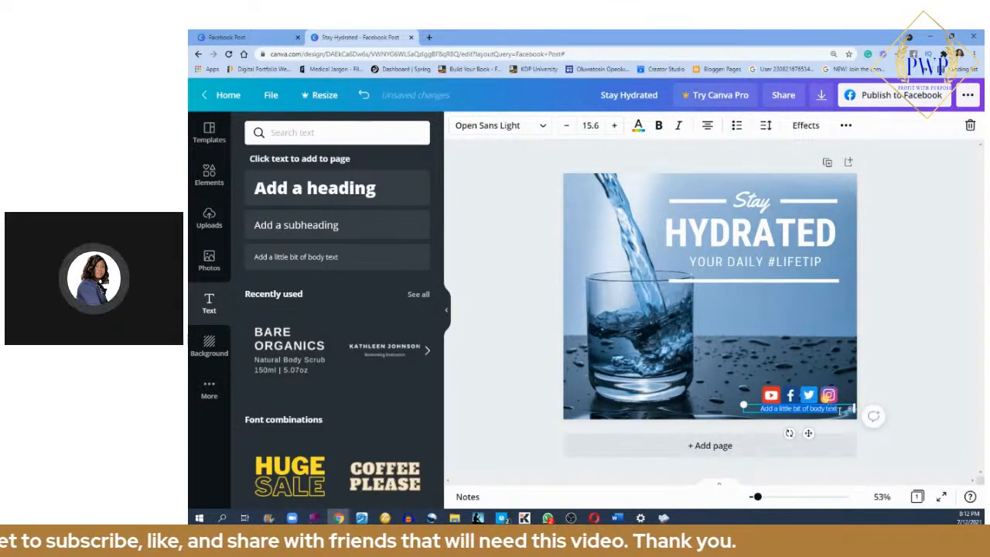
{"action": "key", "text": "BackSpace"}
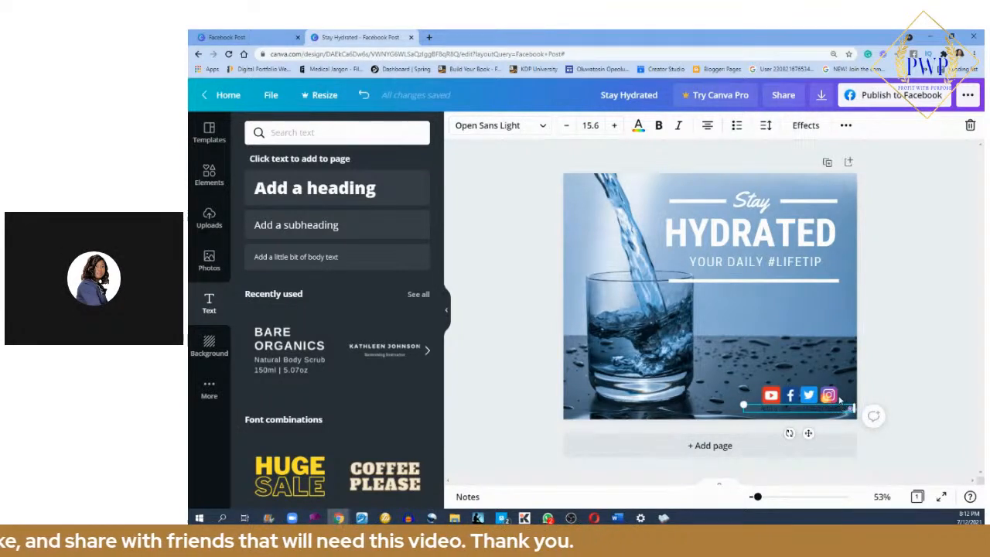
Colour the body text beneath the social media icons white using the document colours and make it bold
{"action": "double_click", "coordinate": [832, 407]}
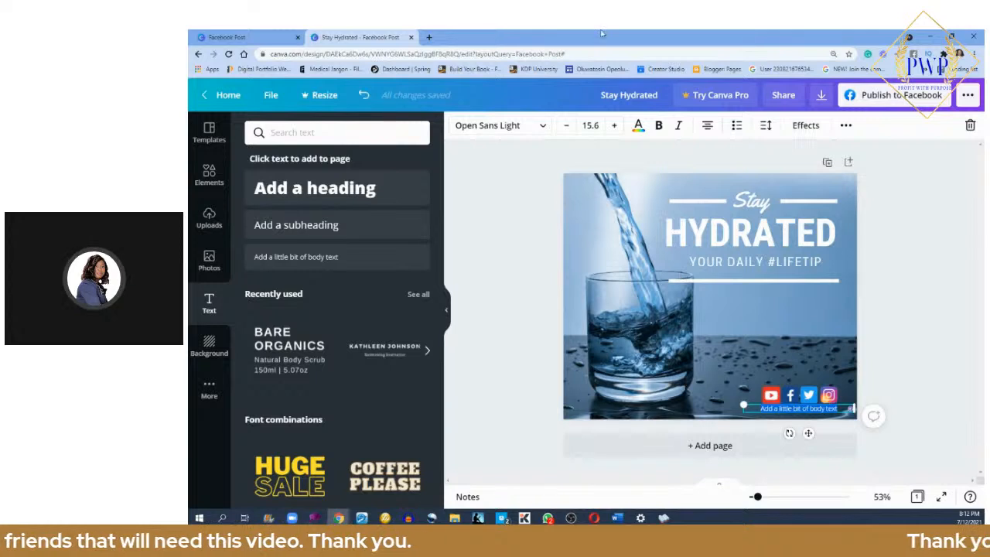
{"action": "left_click", "coordinate": [638, 128]}
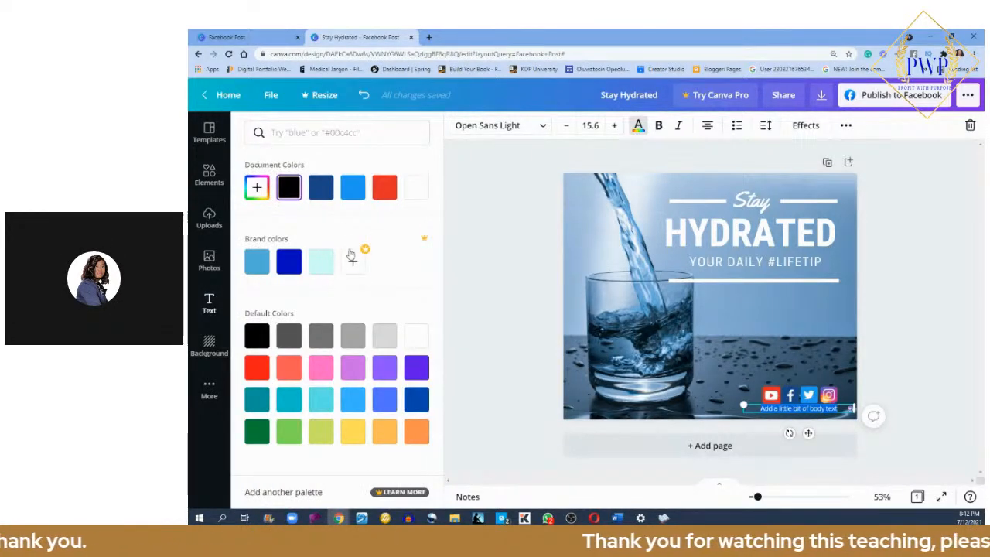
{"action": "left_click", "coordinate": [422, 189]}
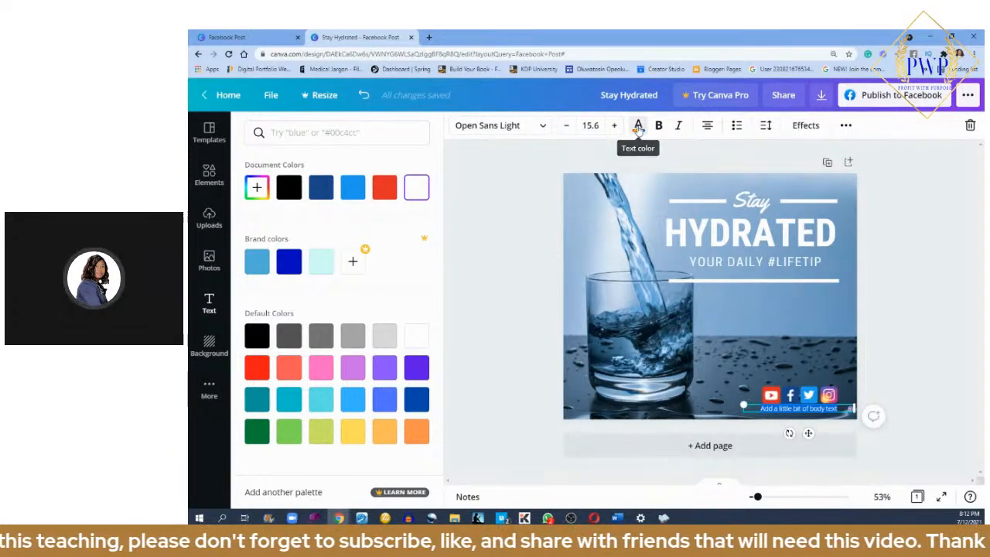
{"action": "left_click", "coordinate": [638, 127]}
{"action": "left_click", "coordinate": [638, 127]}
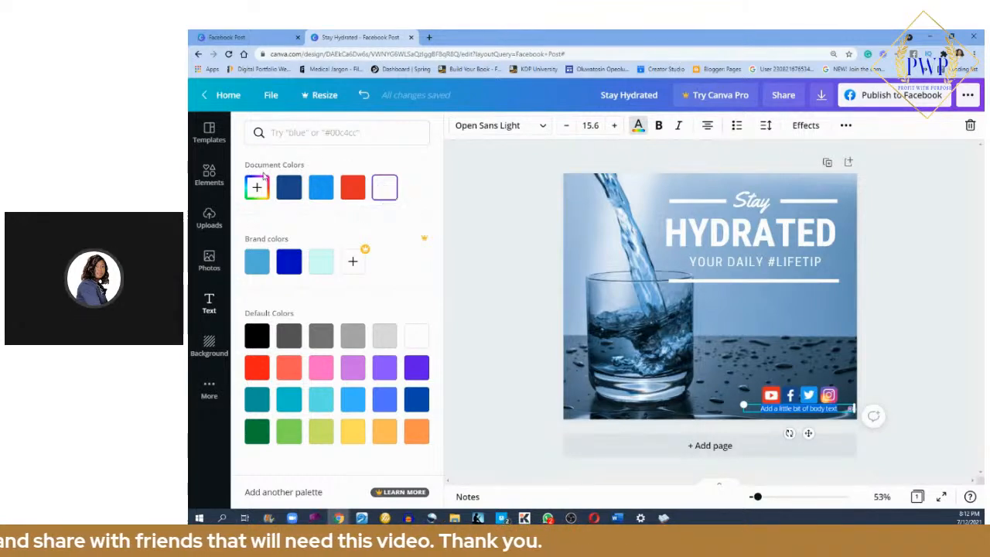
{"action": "left_click", "coordinate": [387, 192]}
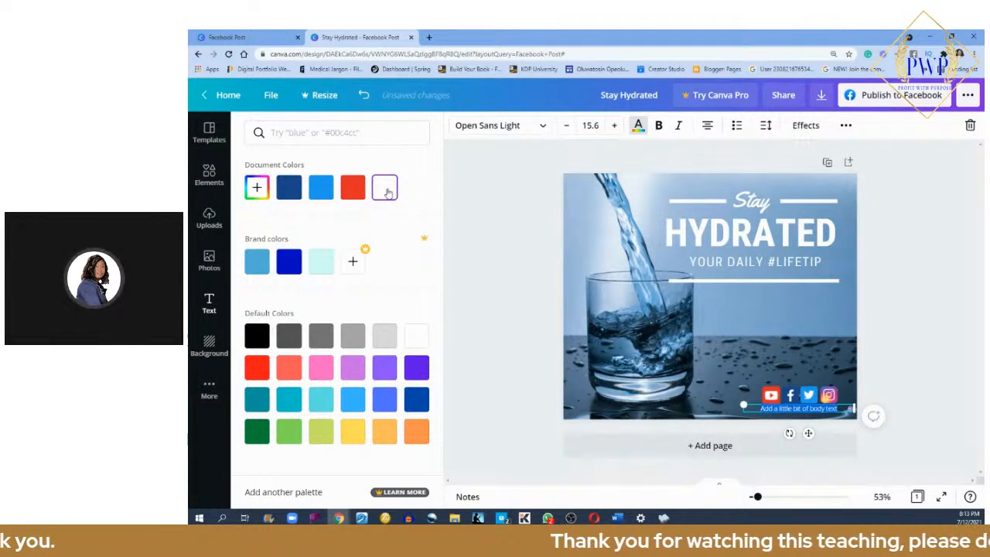
{"action": "left_click", "coordinate": [657, 125]}
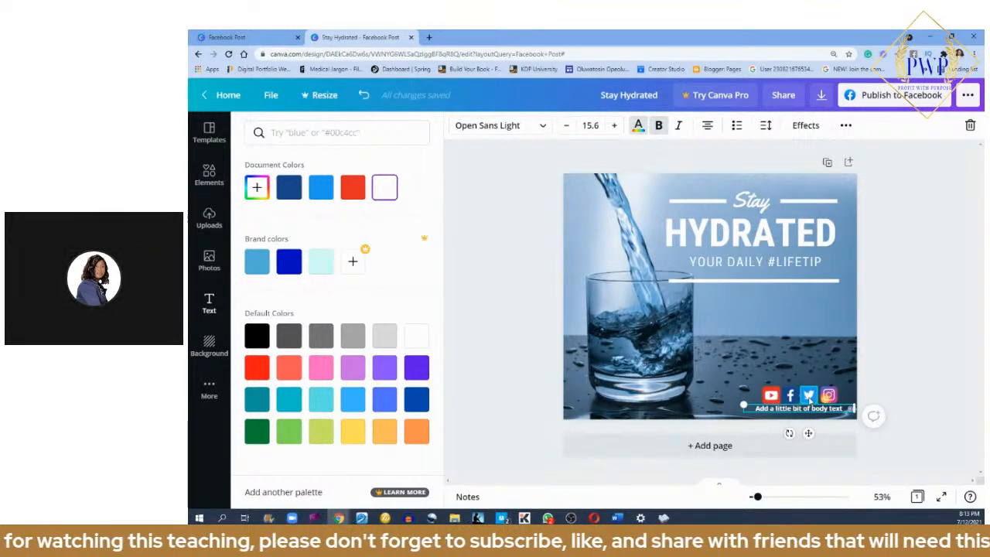
{"action": "left_click", "coordinate": [810, 408]}
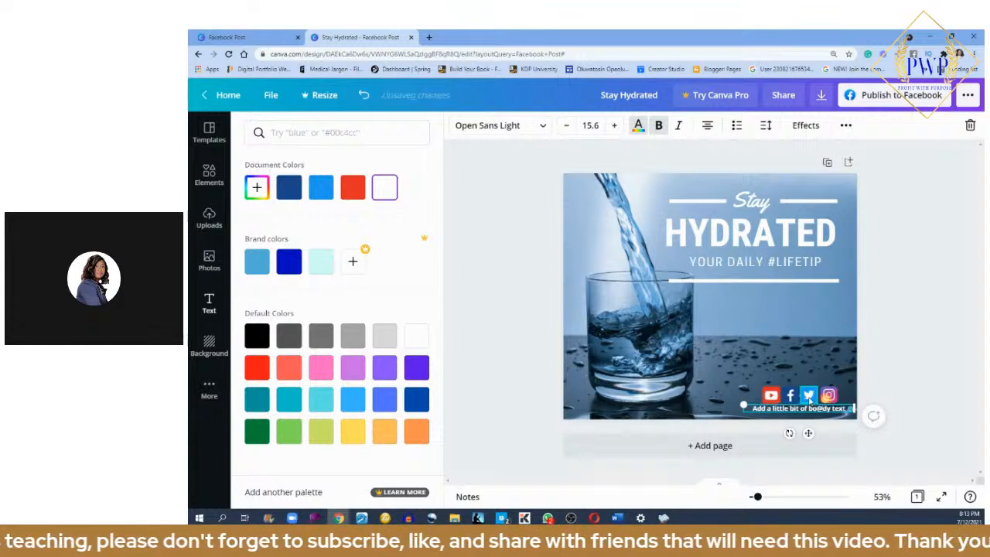
{"action": "key", "text": "ctrl+a"}
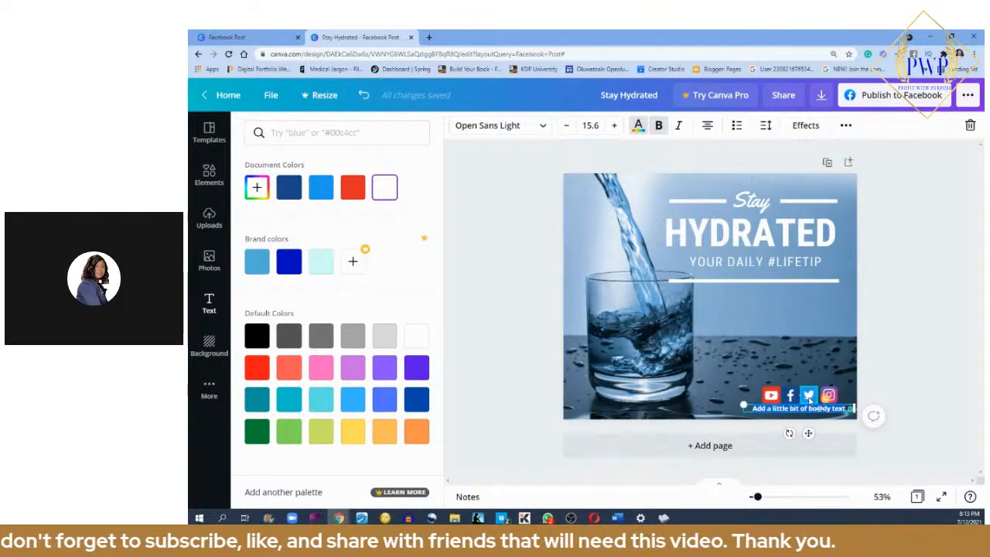
{"action": "key", "text": "BackSpace"}
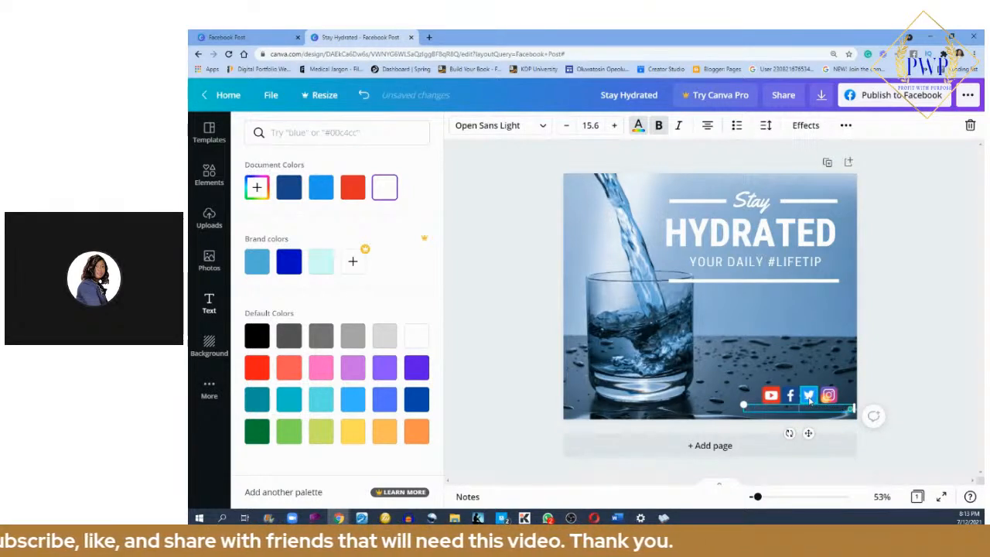
{"action": "type", "text": "@pro"}
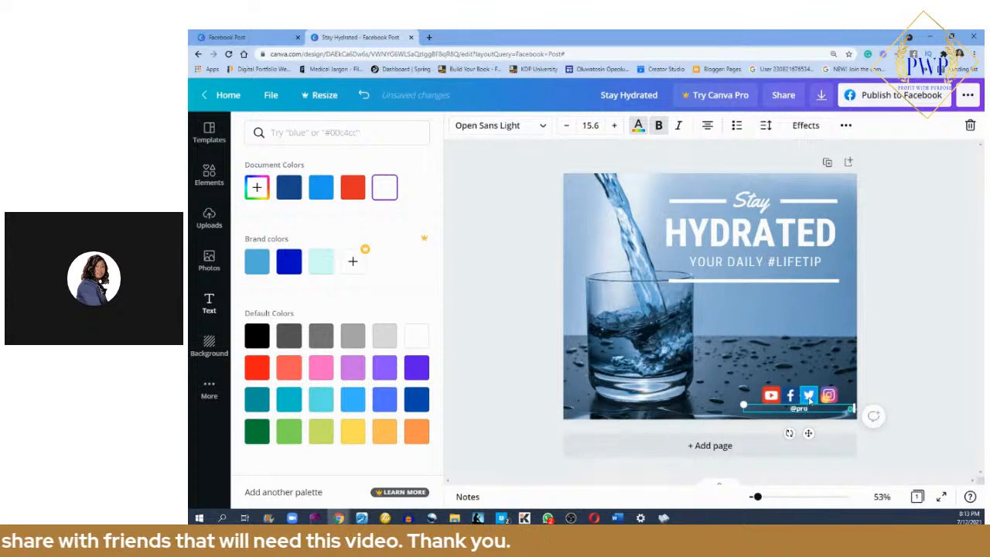
{"action": "type", "text": "fit"}
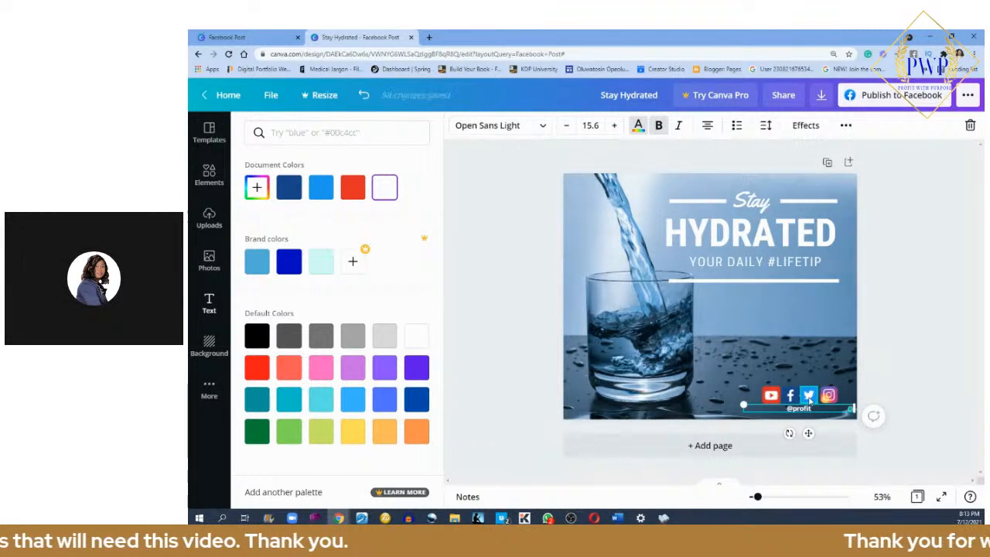
{"action": "type", "text": "with"}
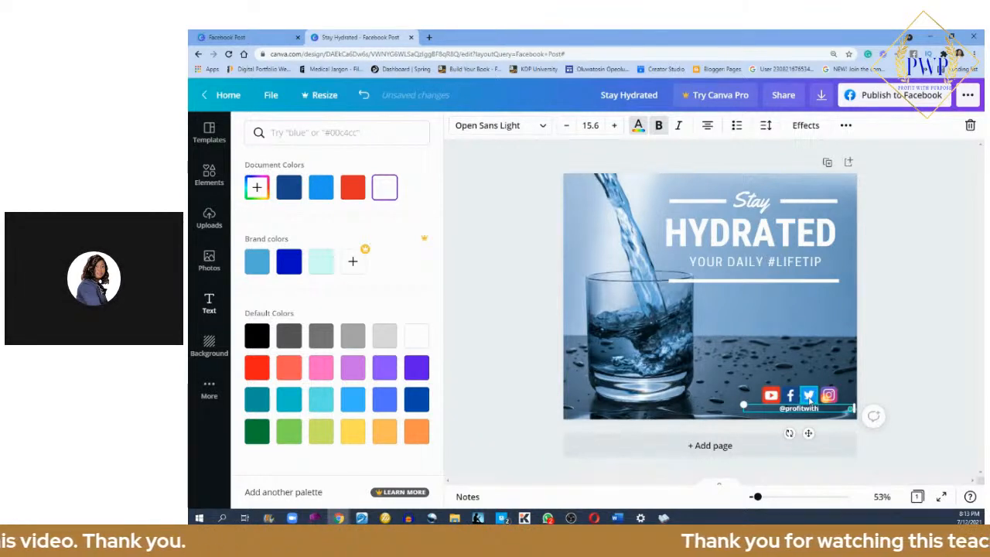
{"action": "type", "text": "purpos"}
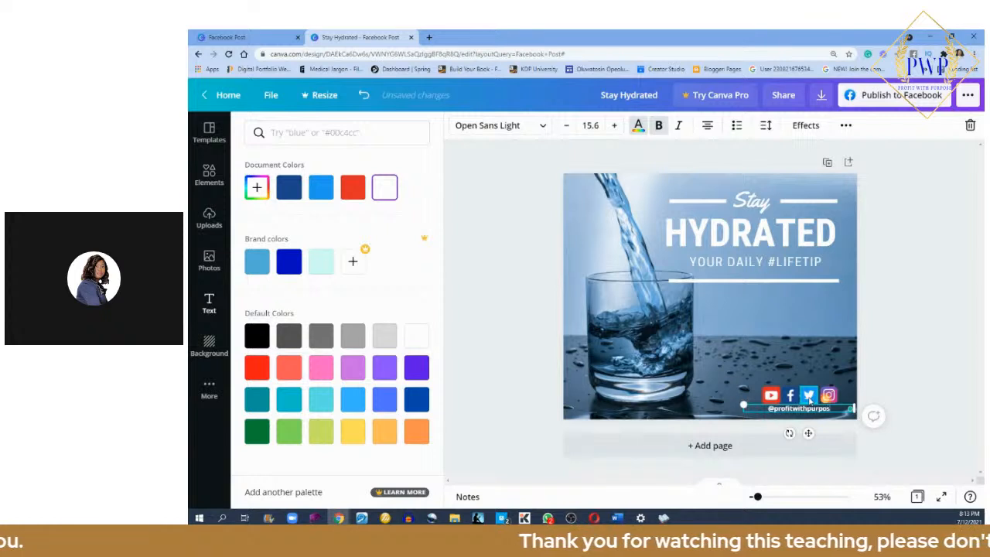
{"action": "type", "text": "e"}
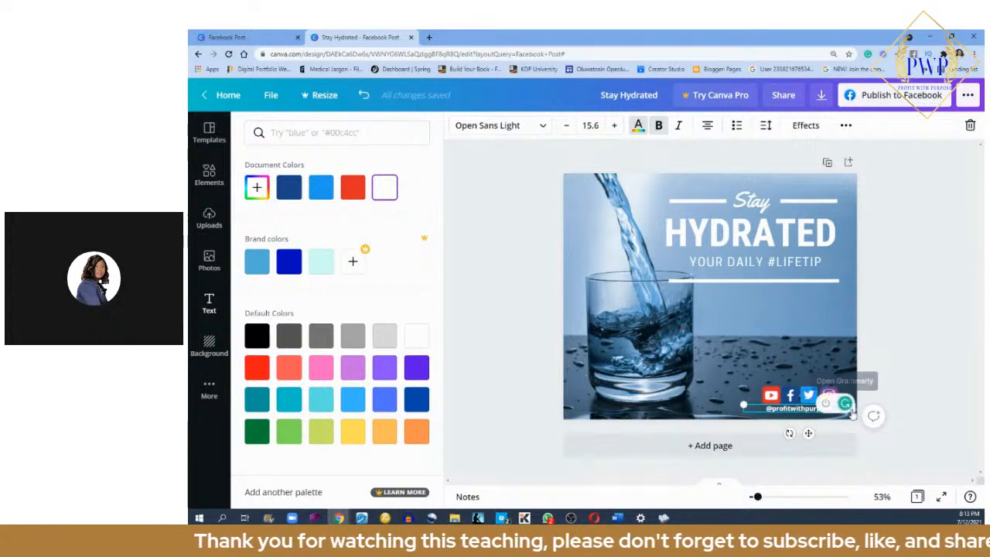
{"action": "left_click", "coordinate": [879, 365]}
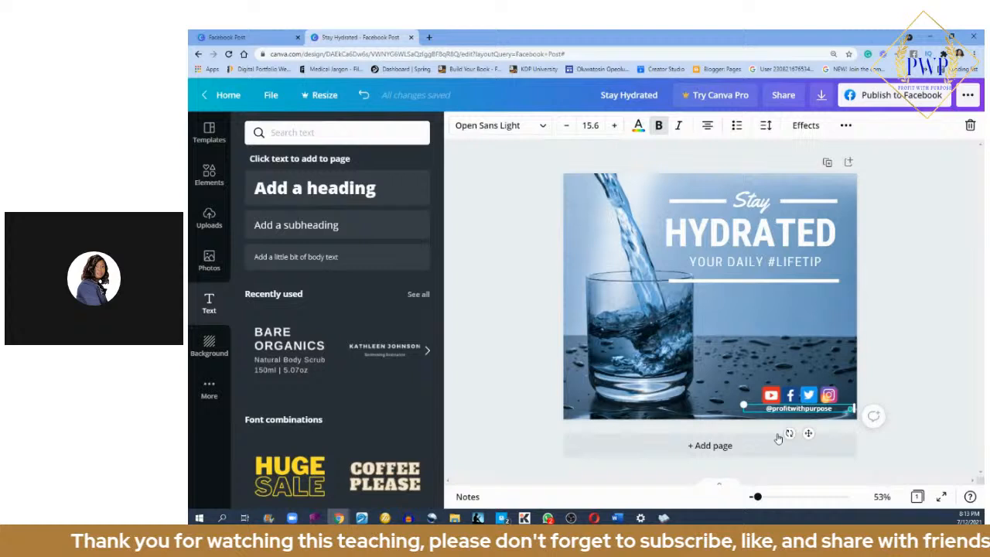
{"action": "left_click", "coordinate": [818, 339]}
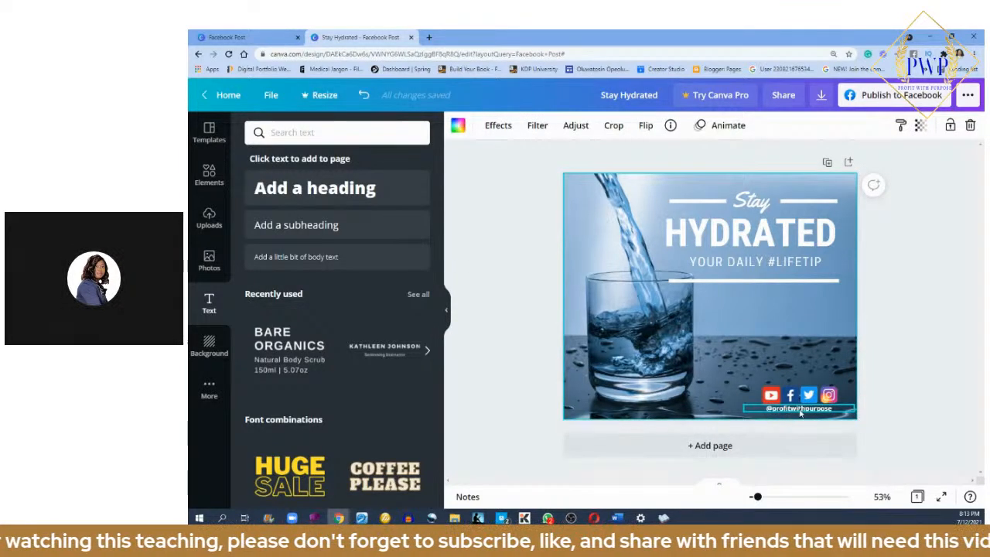
{"action": "left_click", "coordinate": [800, 410]}
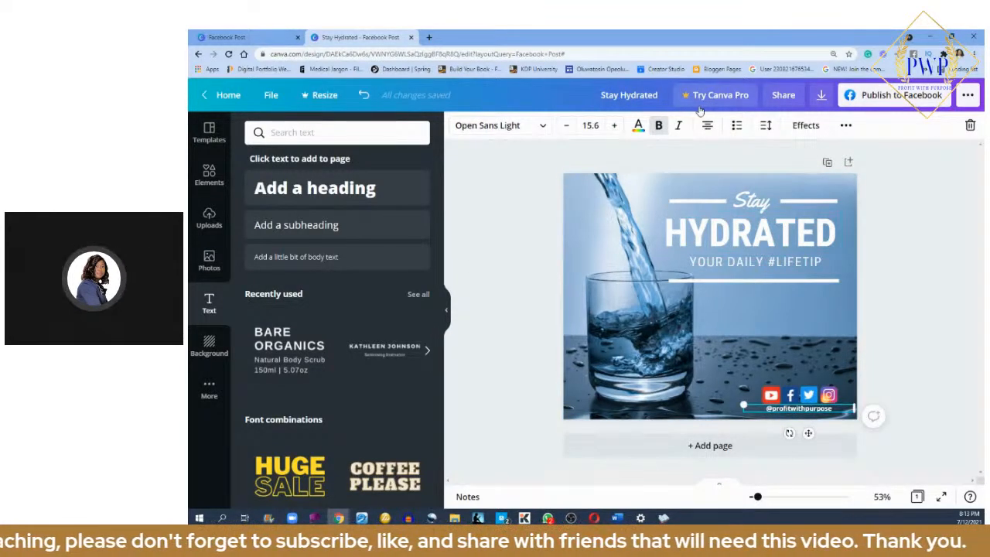
{"action": "left_click", "coordinate": [806, 126]}
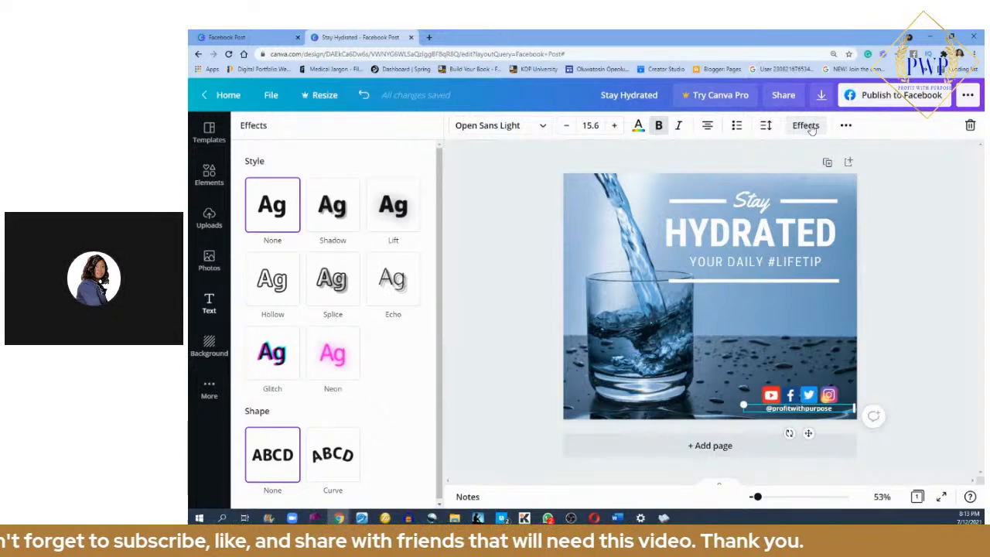
{"action": "left_click", "coordinate": [286, 285]}
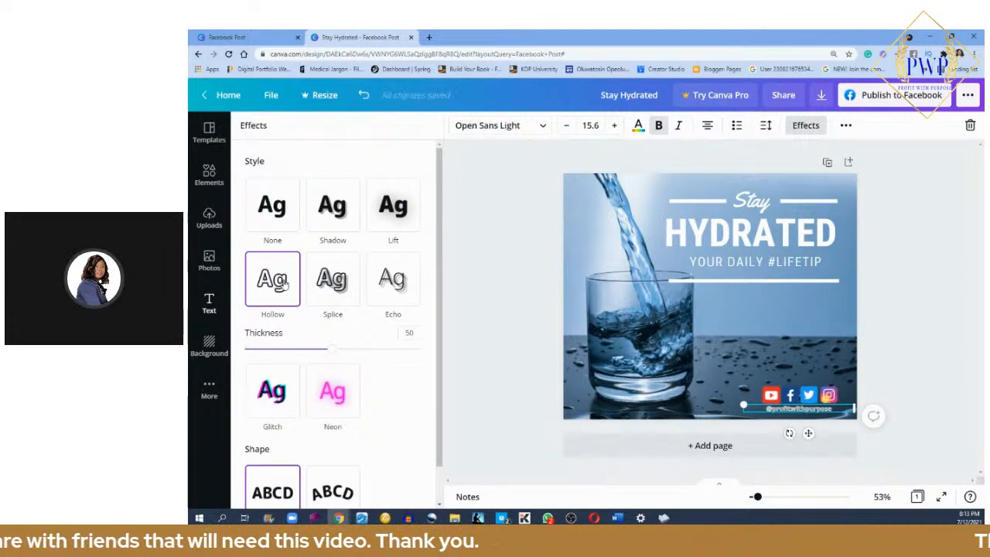
{"action": "left_click", "coordinate": [332, 290]}
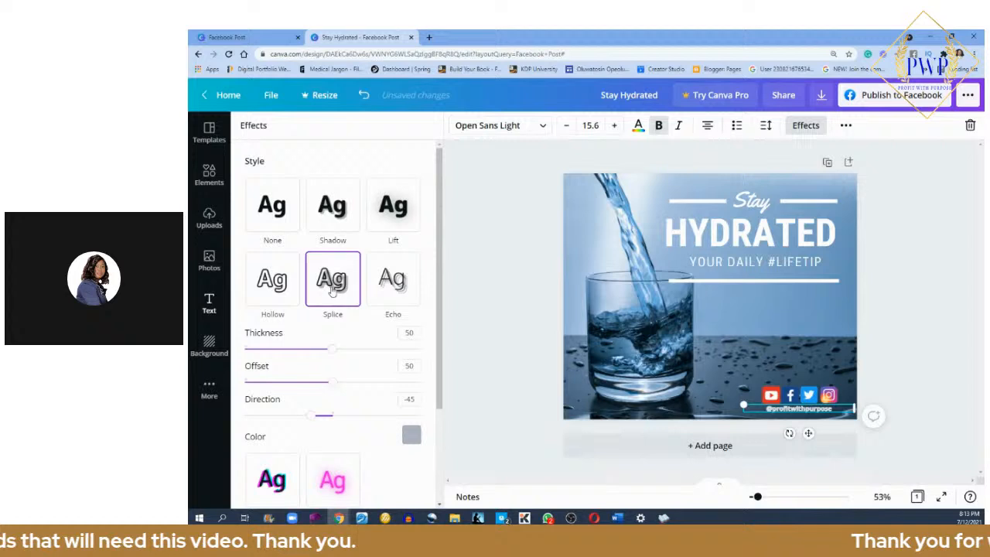
{"action": "left_click", "coordinate": [399, 284]}
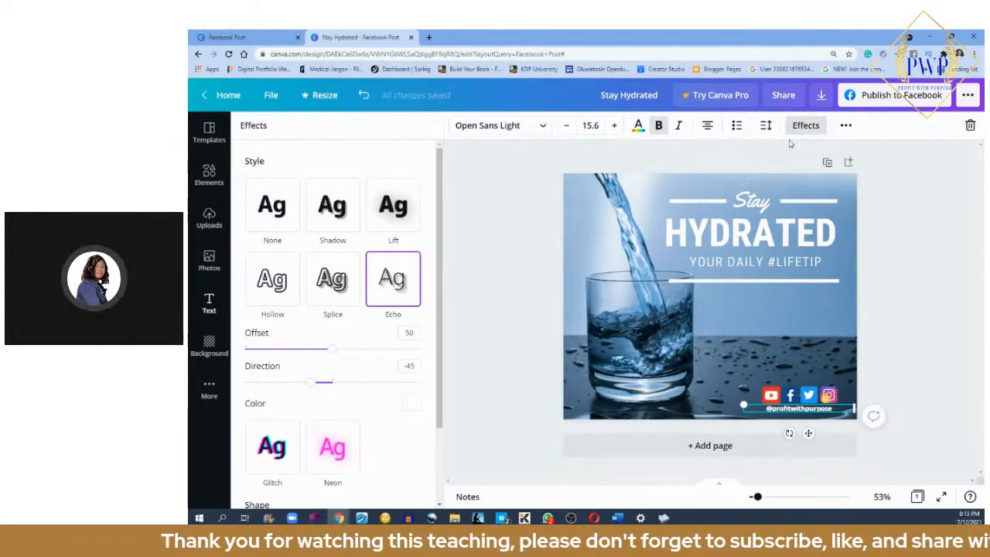
{"action": "left_click", "coordinate": [766, 128]}
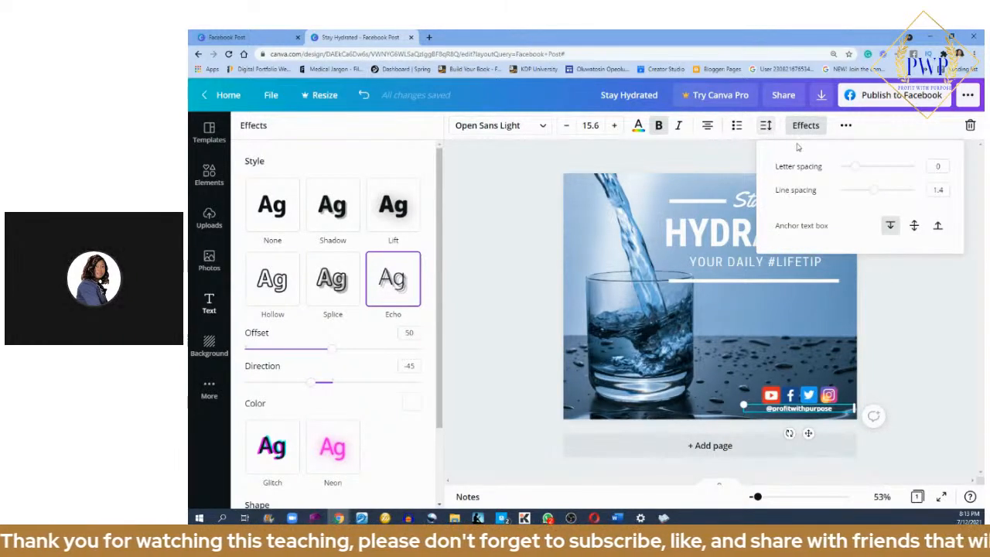
{"action": "left_click", "coordinate": [854, 167]}
{"action": "mouse_move", "coordinate": [854, 167]}
{"action": "left_mouse_down"}
{"action": "mouse_move", "coordinate": [874, 168]}
{"action": "mouse_move", "coordinate": [864, 180]}
{"action": "mouse_move", "coordinate": [843, 171]}
{"action": "left_mouse_up"}
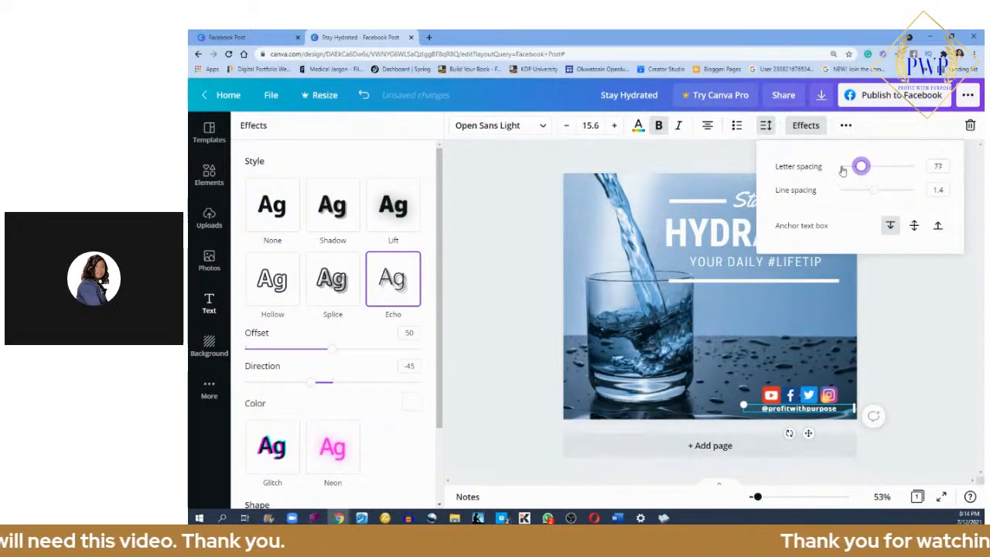
{"action": "left_click", "coordinate": [913, 356]}
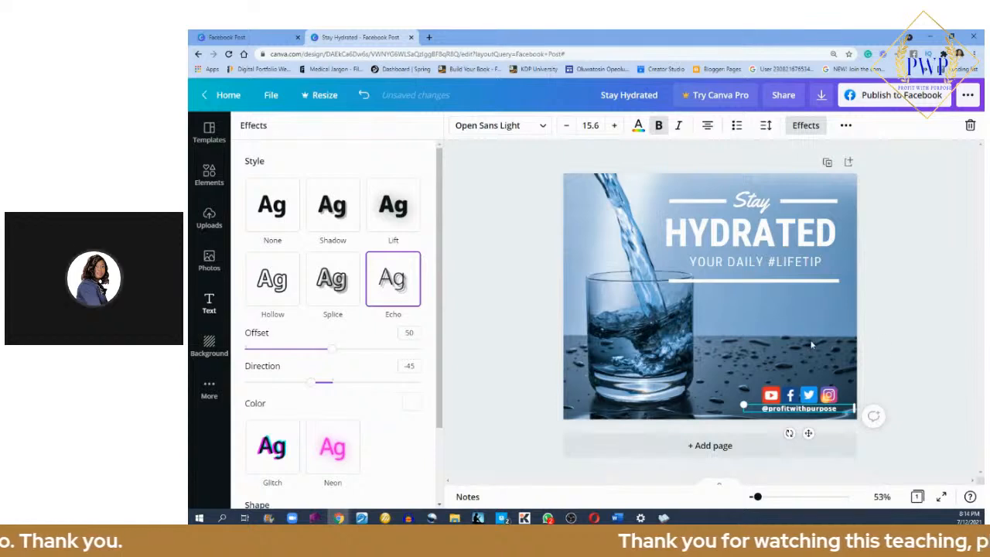
{"action": "left_click", "coordinate": [938, 310]}
{"action": "left_click", "coordinate": [903, 317]}
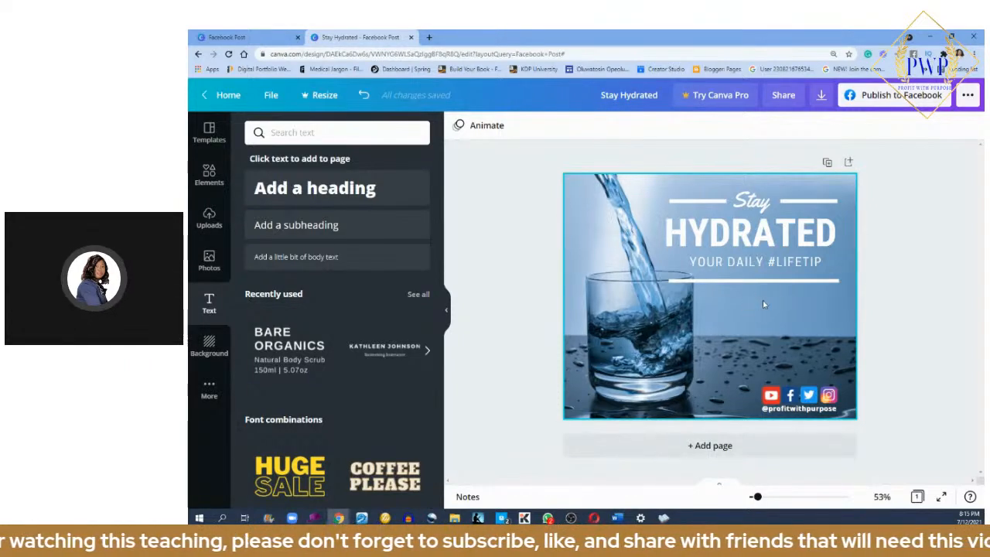
Select the whole Stay HYDRATED heading block with its tagline and lines, and move it lower and slightly right on the page
{"action": "left_click", "coordinate": [696, 201]}
{"action": "left_click", "coordinate": [877, 230]}
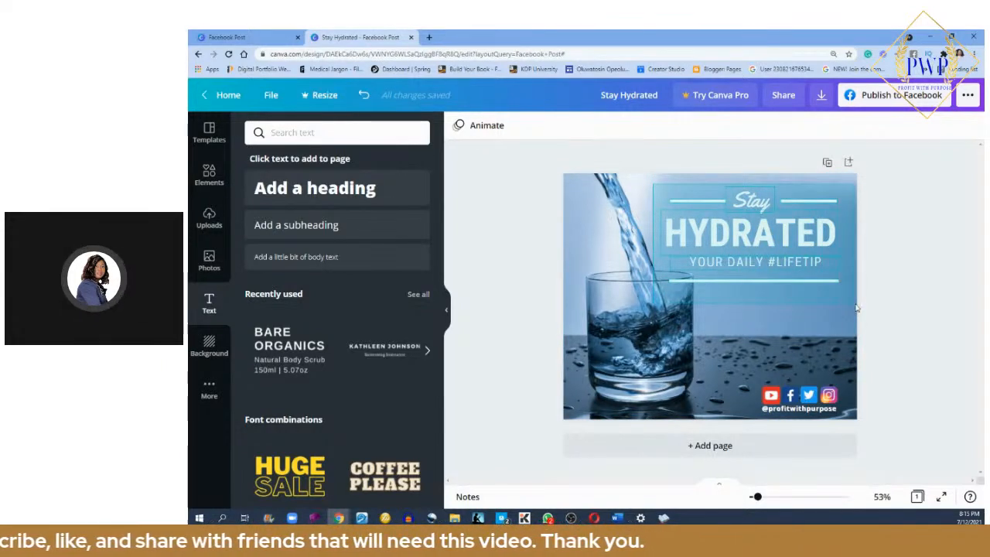
{"action": "left_click", "coordinate": [826, 231]}
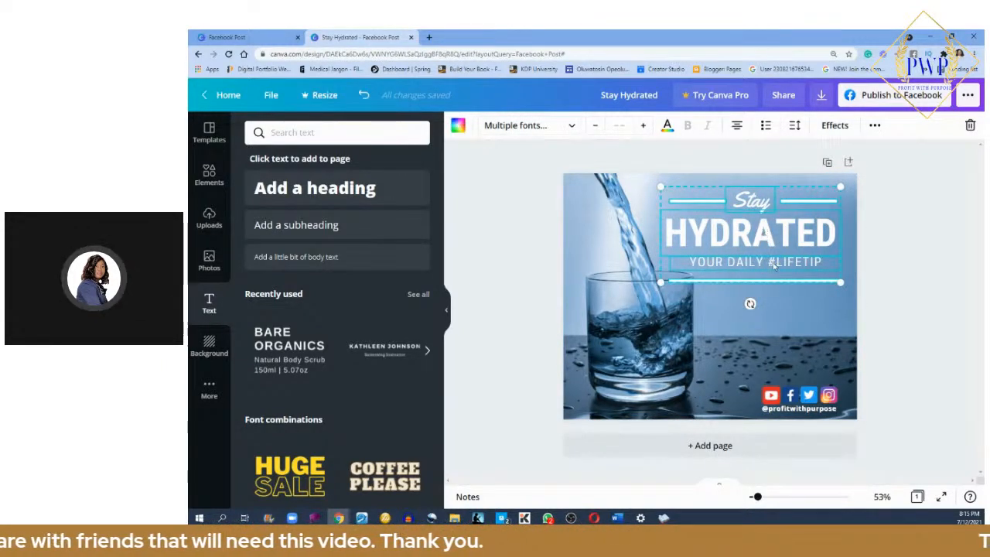
{"action": "left_click_drag", "start_coordinate": [763, 227], "coordinate": [778, 267]}
{"action": "left_click", "coordinate": [893, 223]}
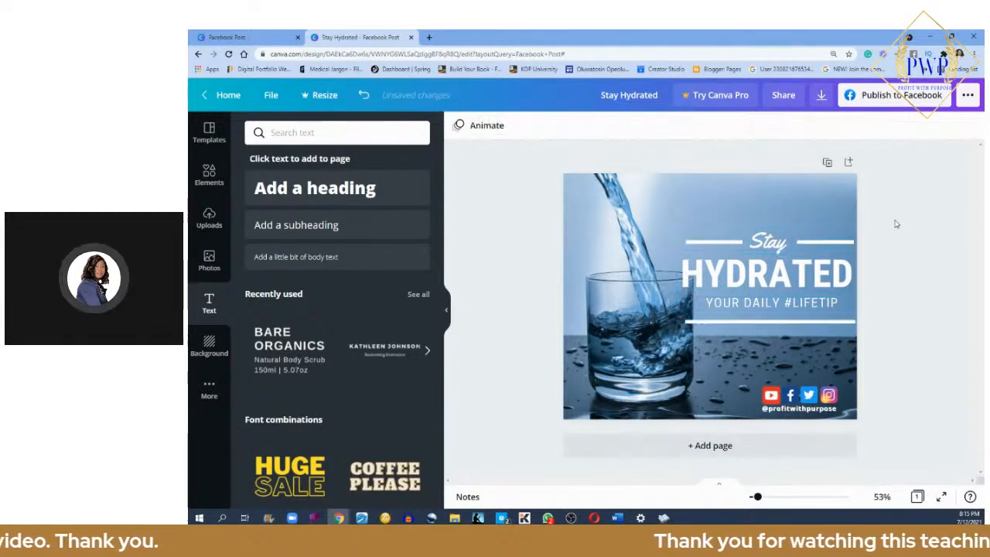
{"action": "left_click", "coordinate": [725, 194]}
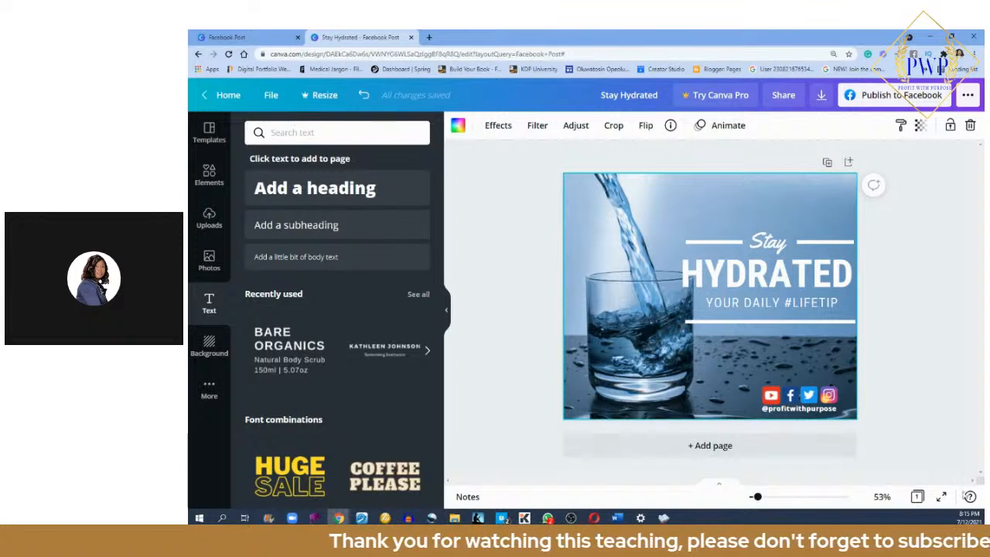
{"action": "left_click", "coordinate": [801, 411]}
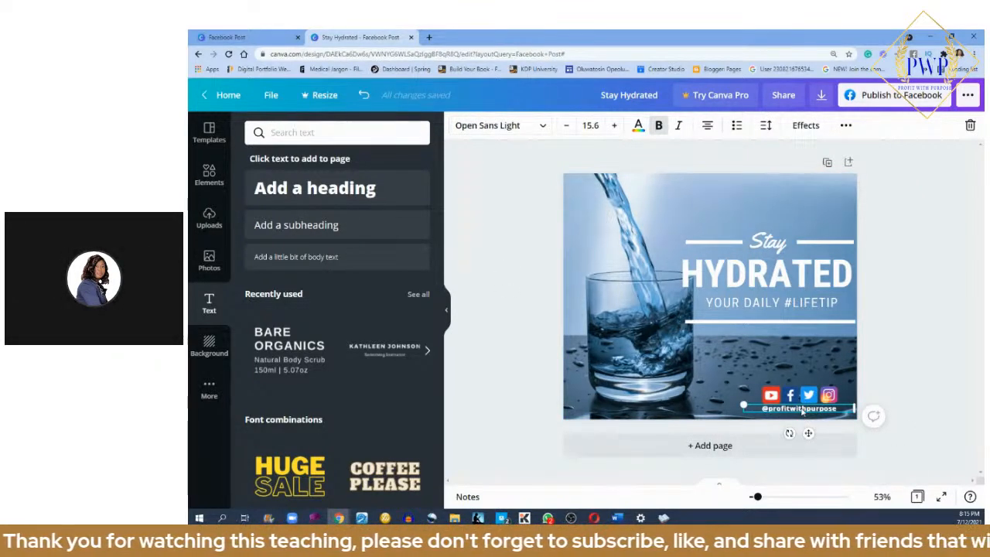
{"action": "left_click", "coordinate": [724, 307]}
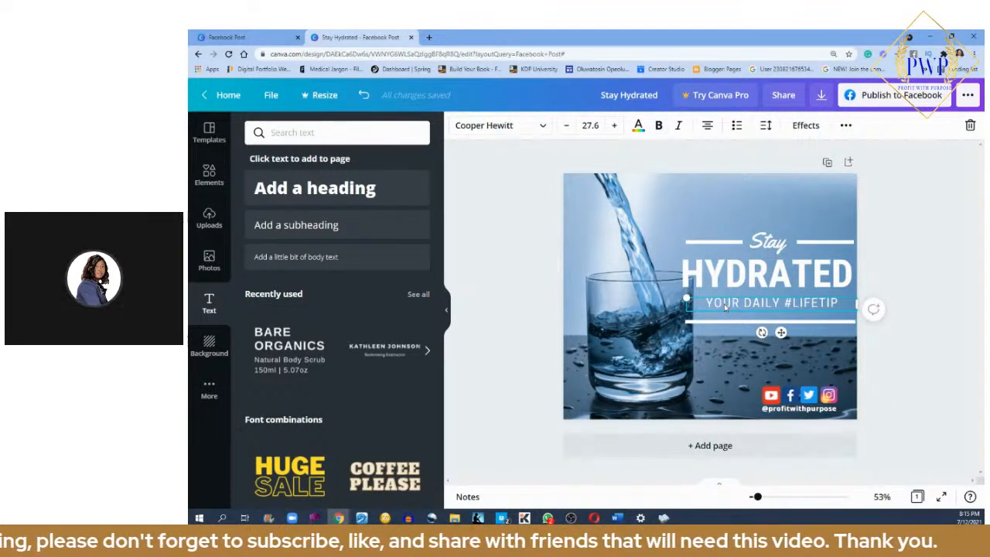
{"action": "left_click", "coordinate": [822, 414]}
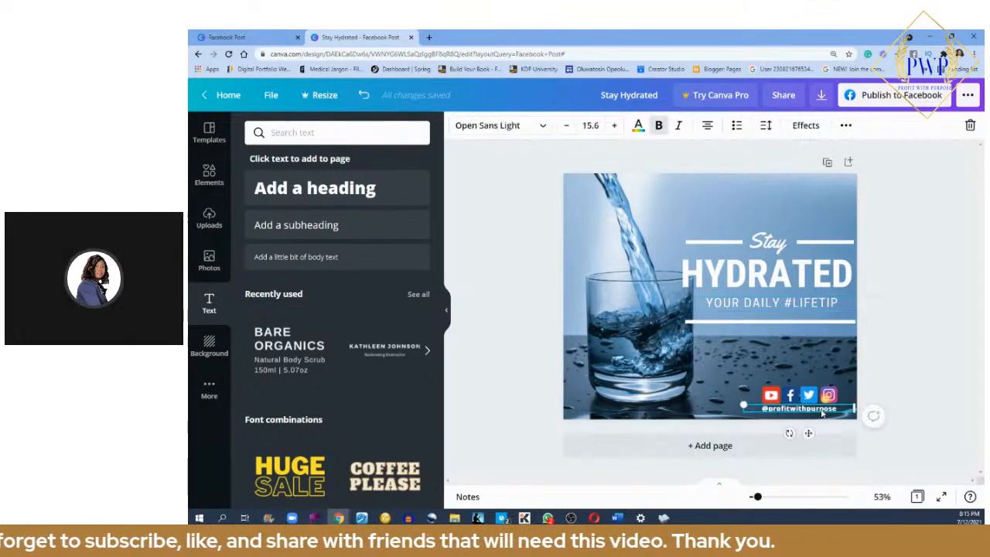
{"action": "left_click", "coordinate": [545, 128]}
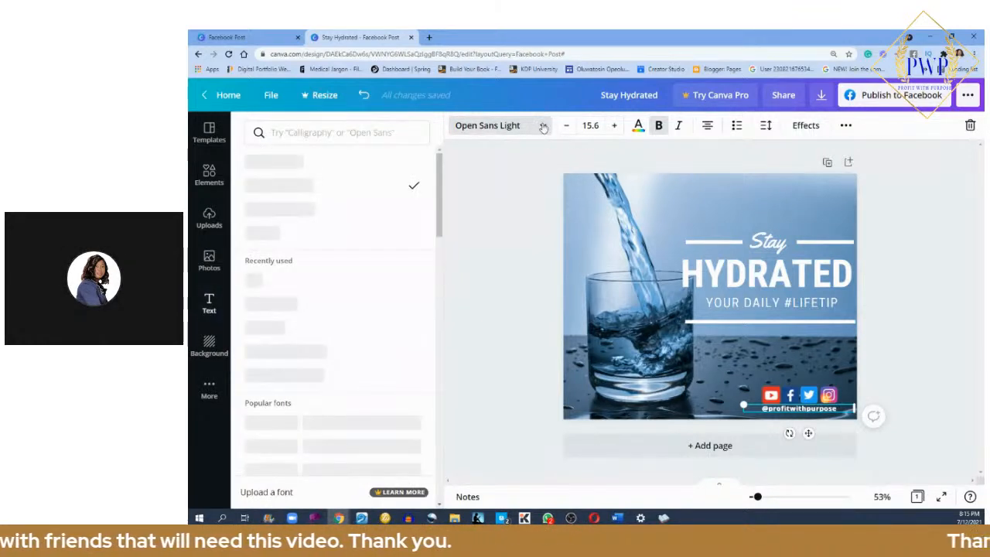
{"action": "left_click", "coordinate": [544, 128]}
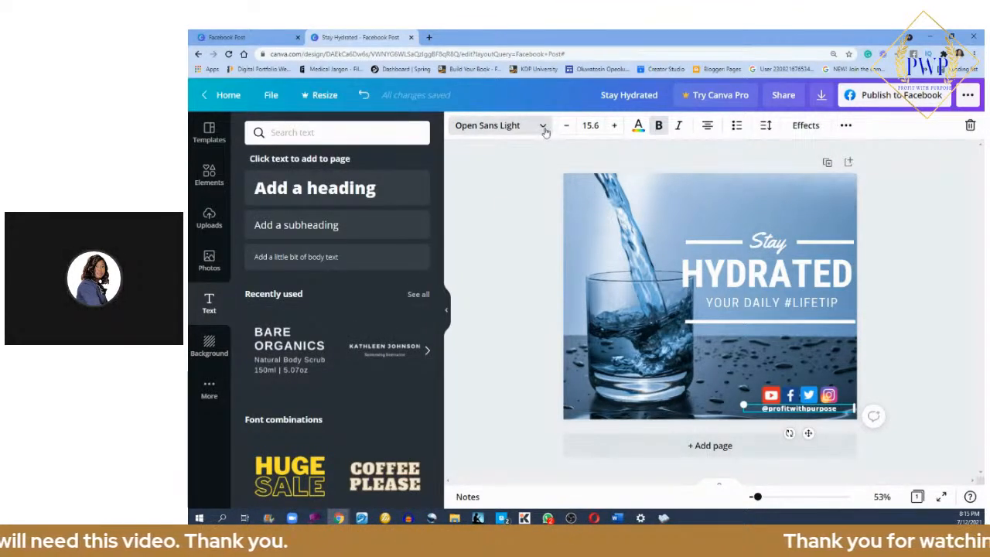
{"action": "left_click", "coordinate": [543, 128]}
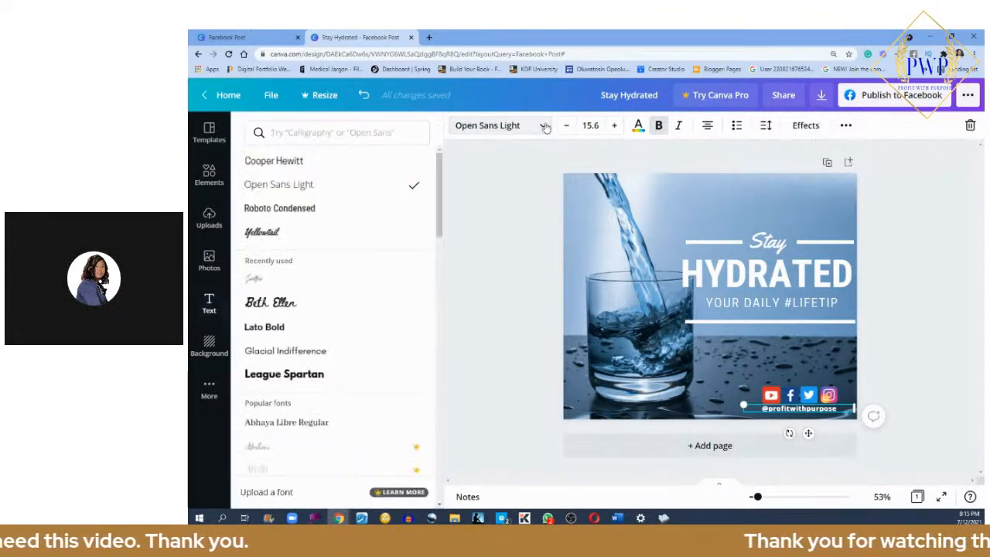
{"action": "left_click", "coordinate": [326, 163]}
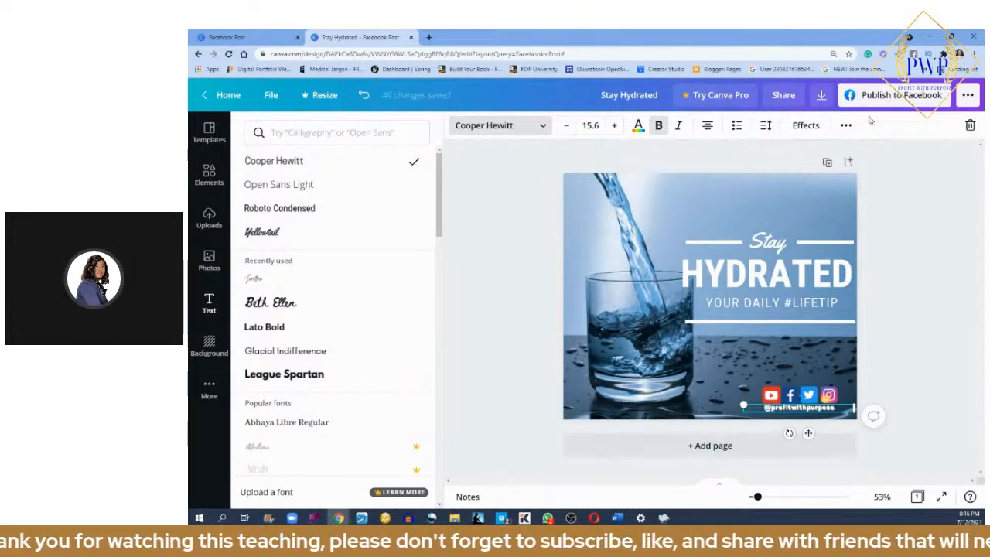
{"action": "left_click", "coordinate": [805, 126]}
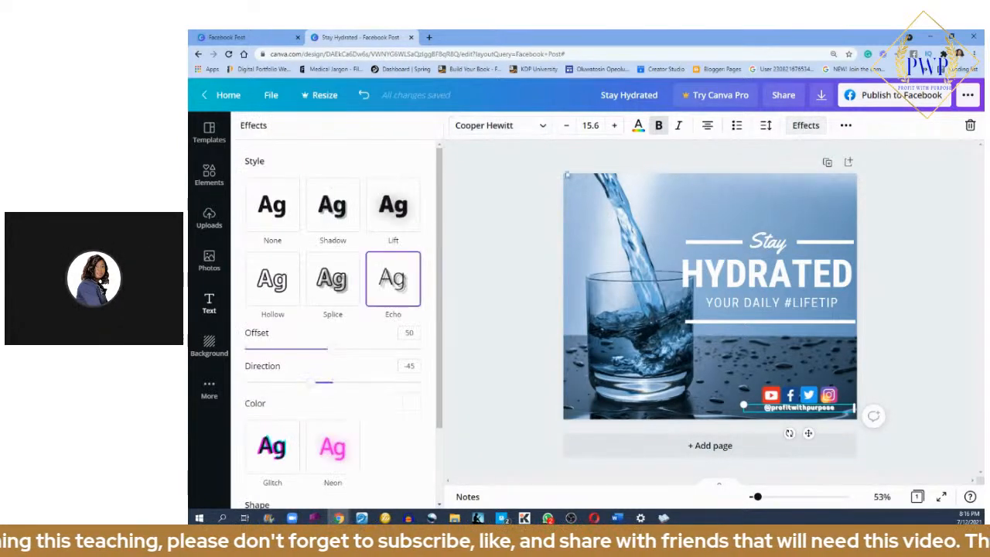
{"action": "left_click", "coordinate": [272, 212]}
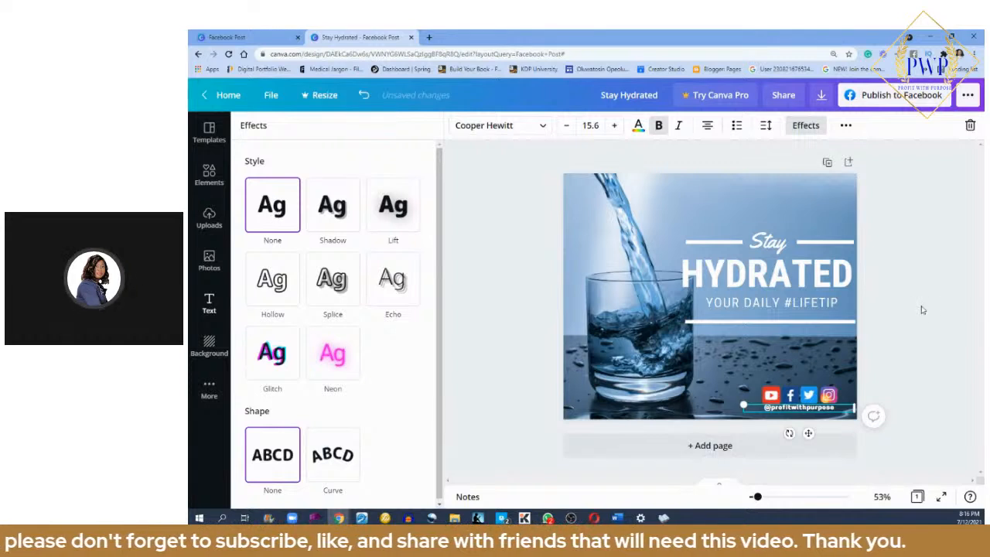
{"action": "left_click", "coordinate": [884, 318]}
{"action": "left_click", "coordinate": [889, 319]}
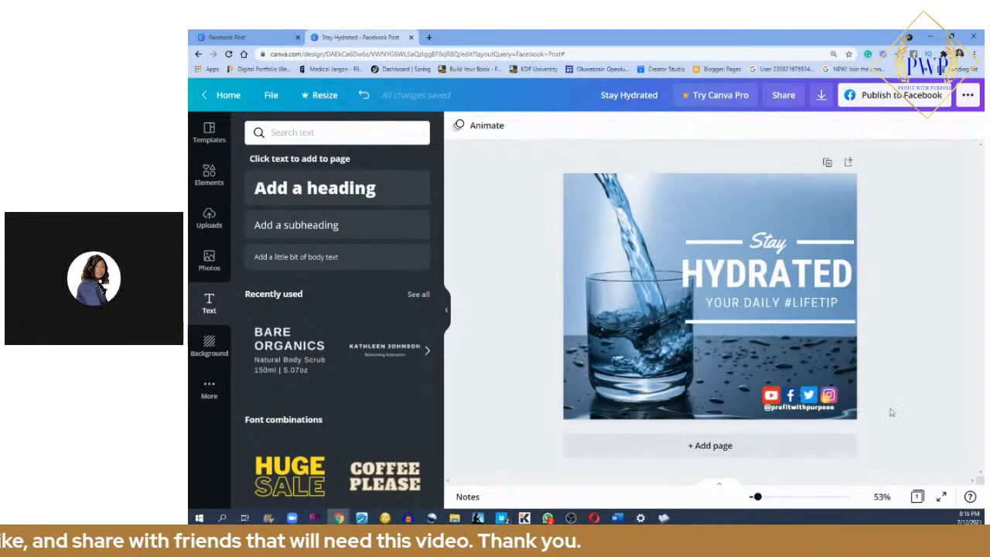
{"action": "left_click", "coordinate": [812, 408]}
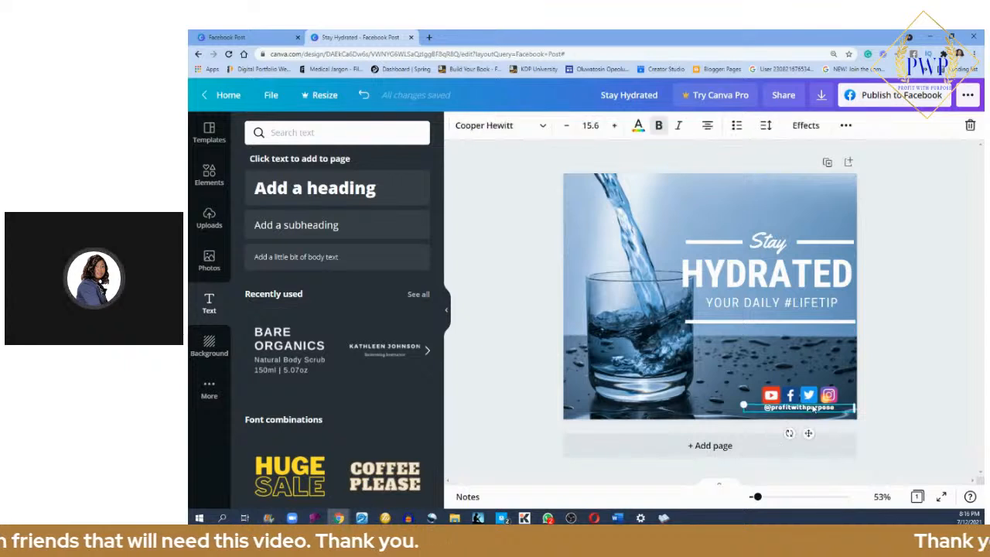
{"action": "left_click", "coordinate": [658, 128]}
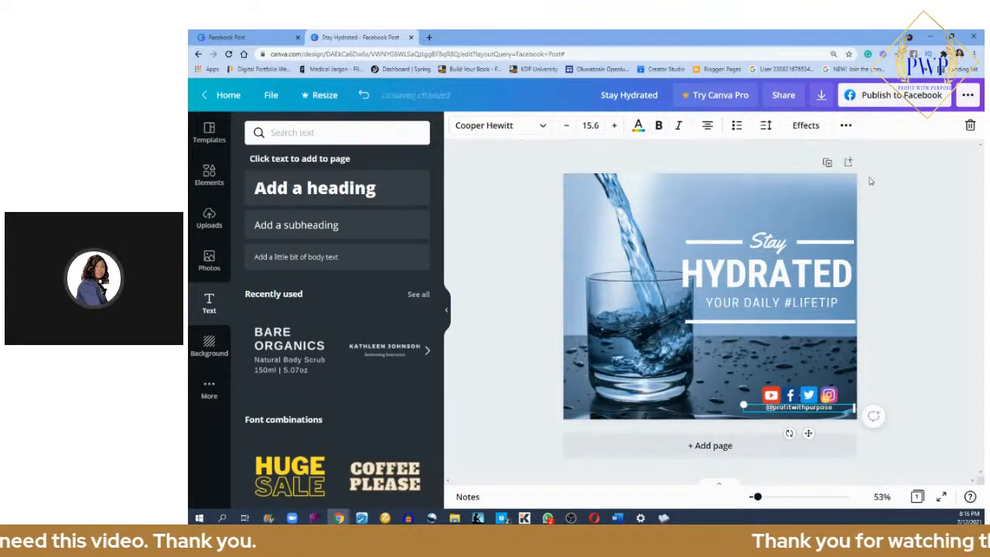
{"action": "left_click", "coordinate": [903, 232]}
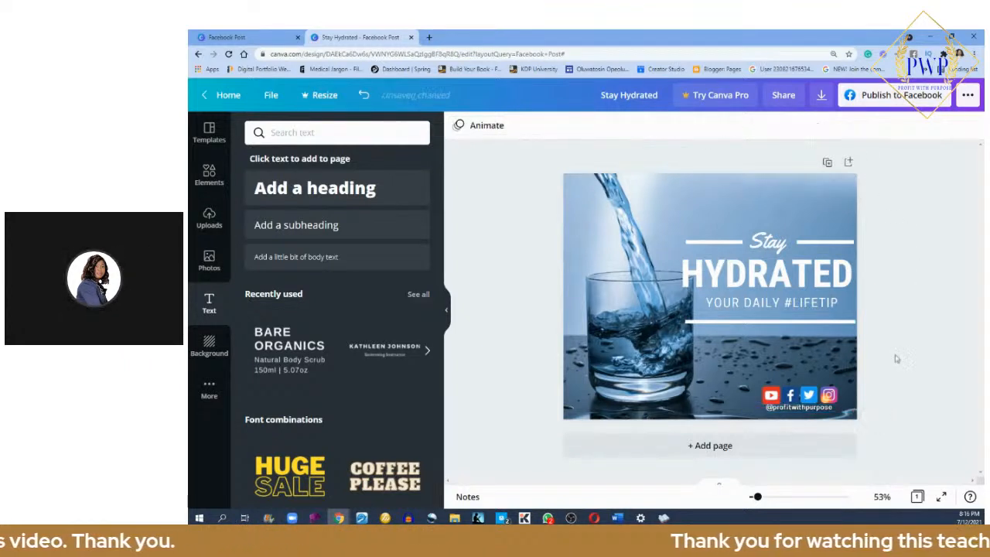
{"action": "left_click", "coordinate": [821, 412]}
{"action": "left_click", "coordinate": [765, 125]}
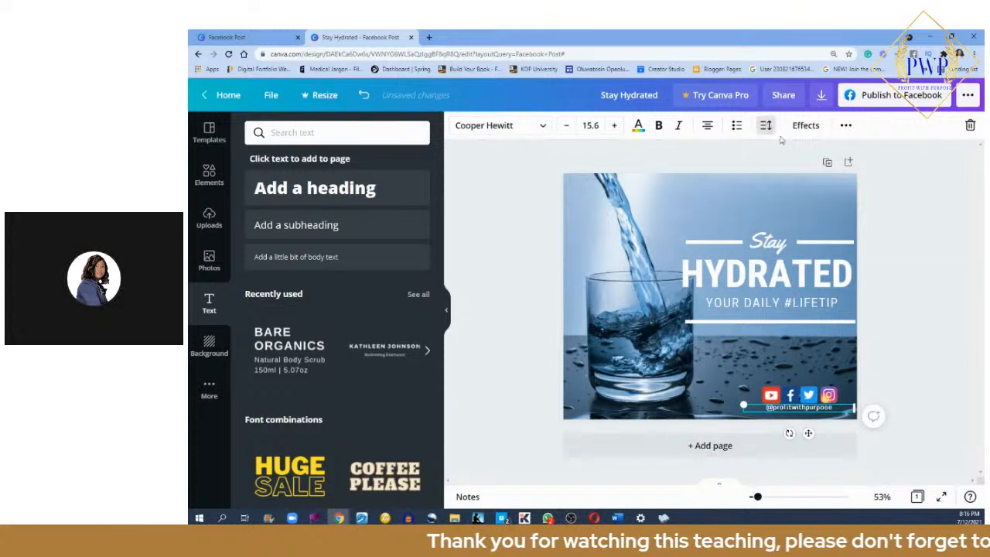
{"action": "left_click_drag", "start_coordinate": [860, 168], "coordinate": [866, 167]}
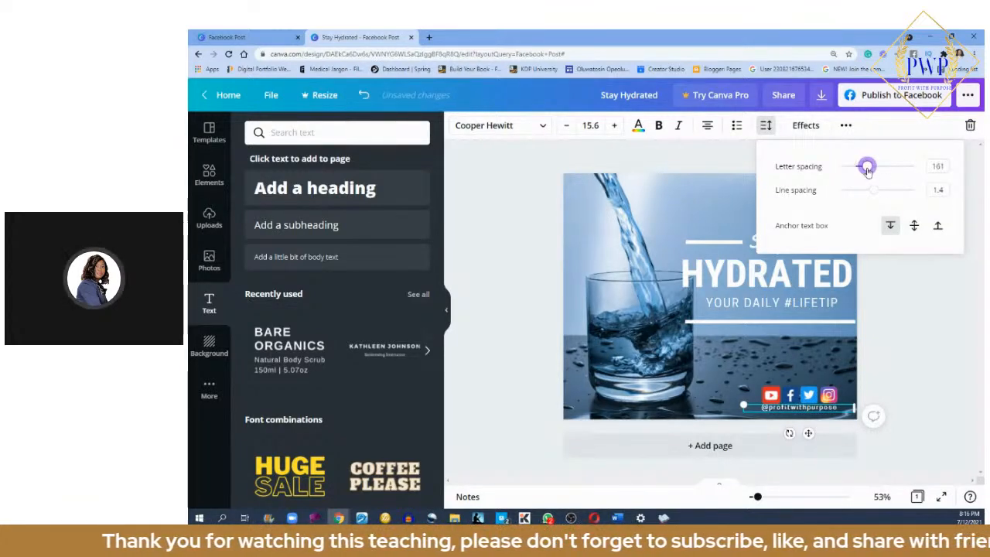
{"action": "left_click", "coordinate": [925, 296]}
{"action": "left_click", "coordinate": [926, 296]}
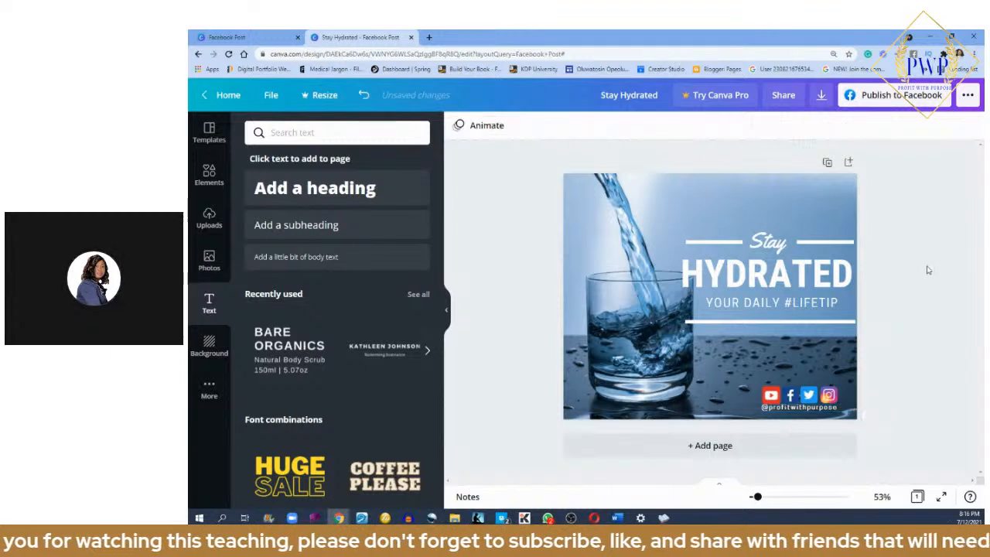